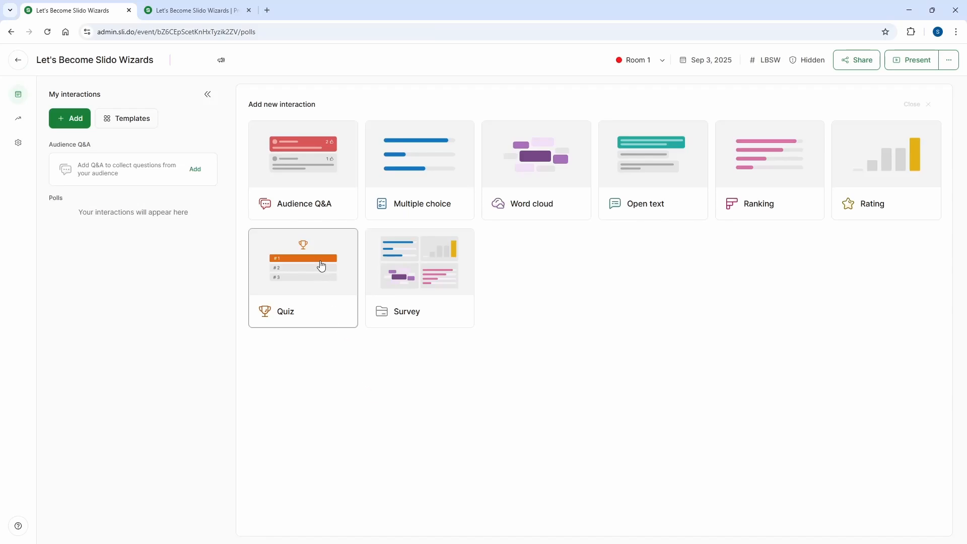
Add an Audience Q&A interaction to the event and close its settings.
mouse_move(300, 186)
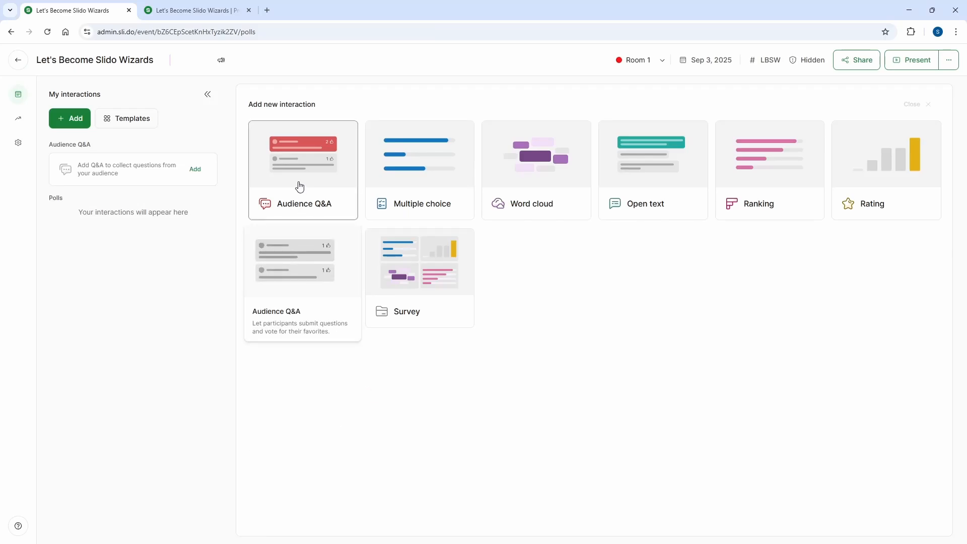
mouse_move(404, 183)
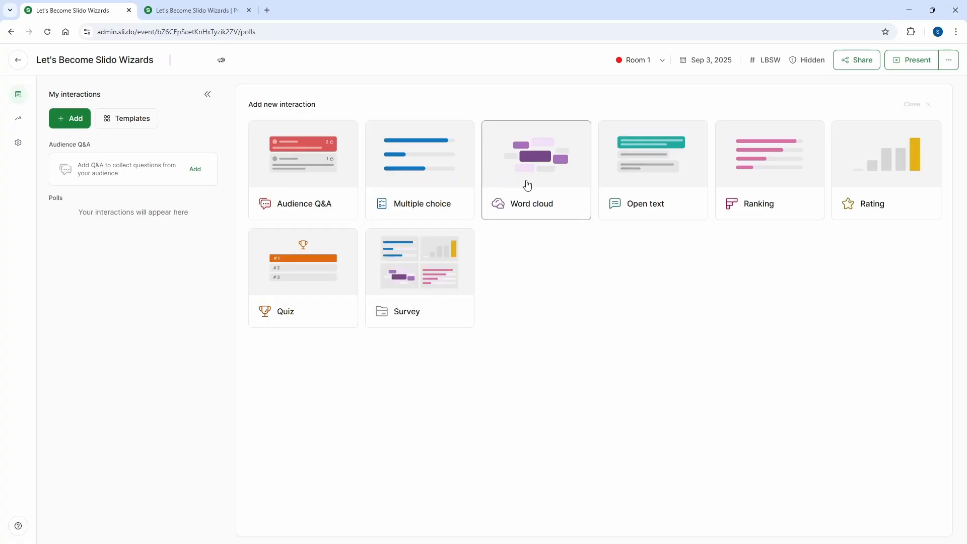
mouse_move(527, 186)
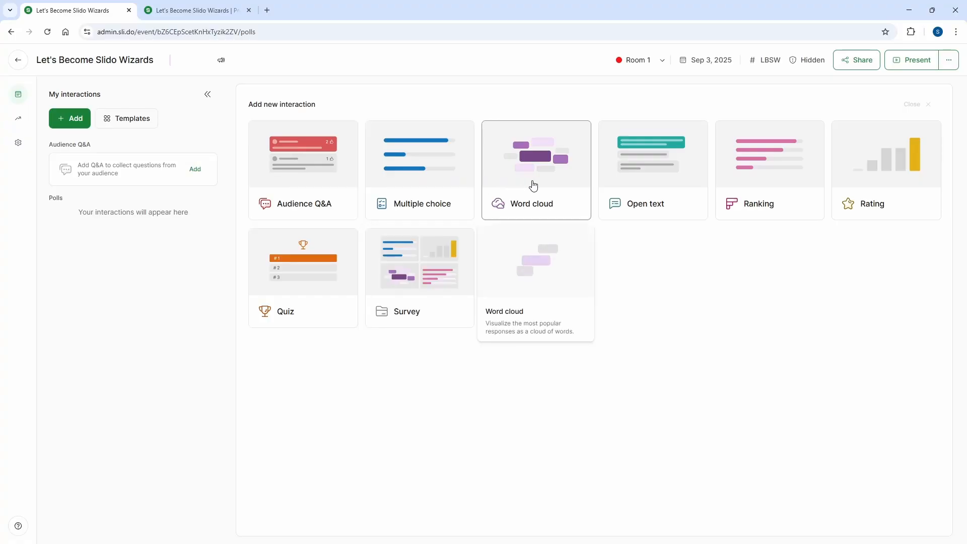
mouse_move(662, 185)
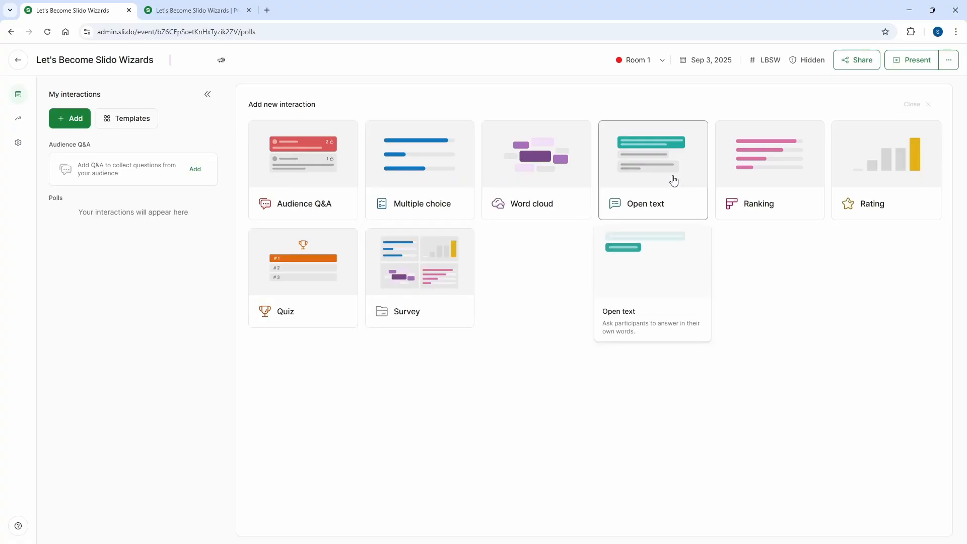
mouse_move(767, 178)
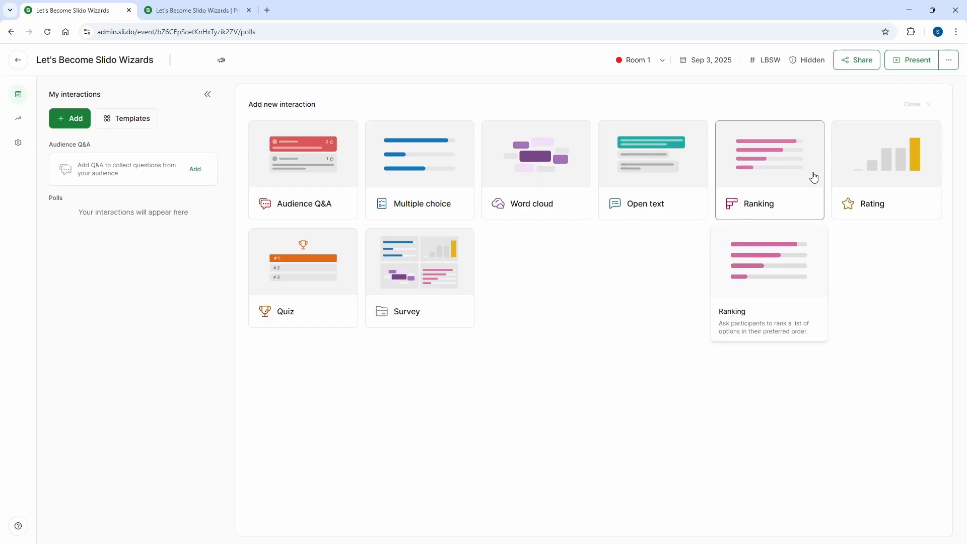
mouse_move(881, 174)
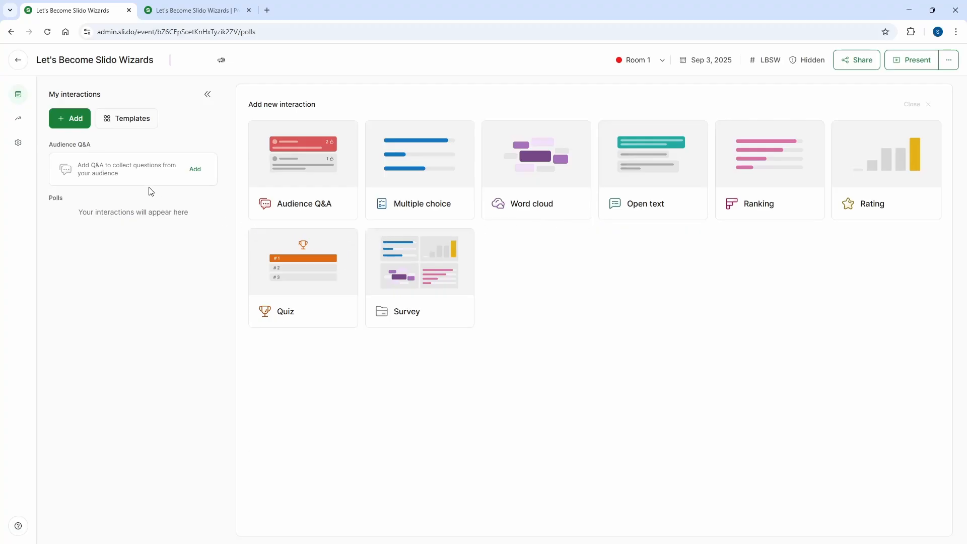
left_click(196, 171)
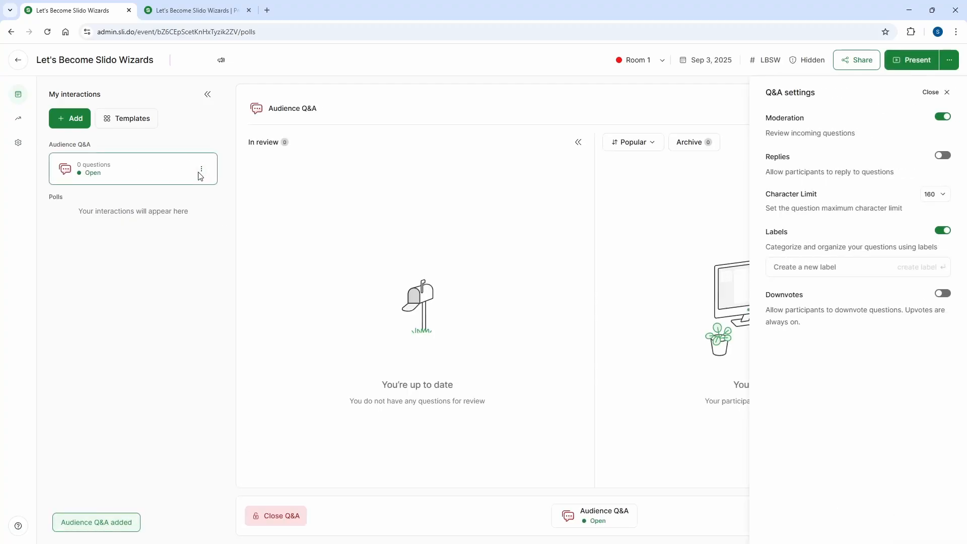
left_click(934, 94)
Show the participant preview for Room 1 and review the Q&A settings without changing them.
left_click(922, 515)
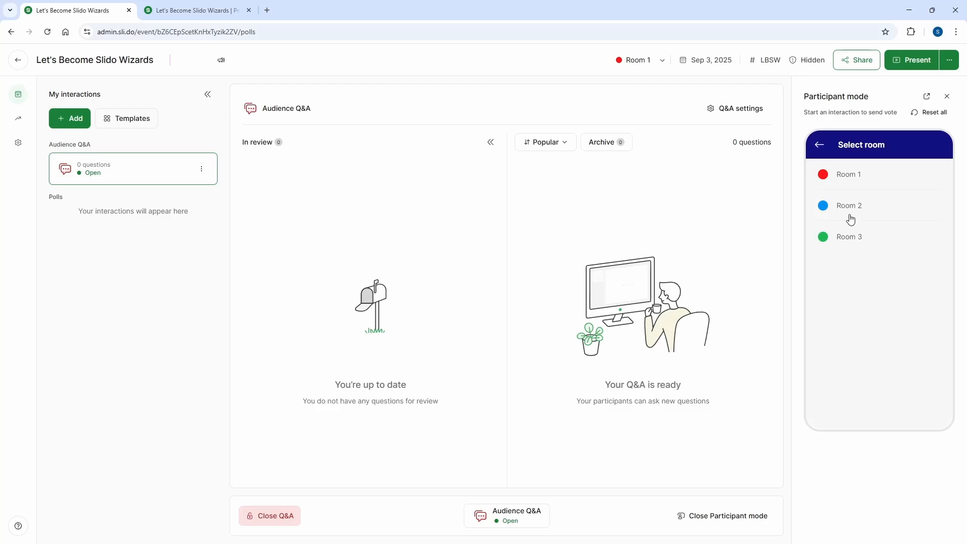
left_click(850, 176)
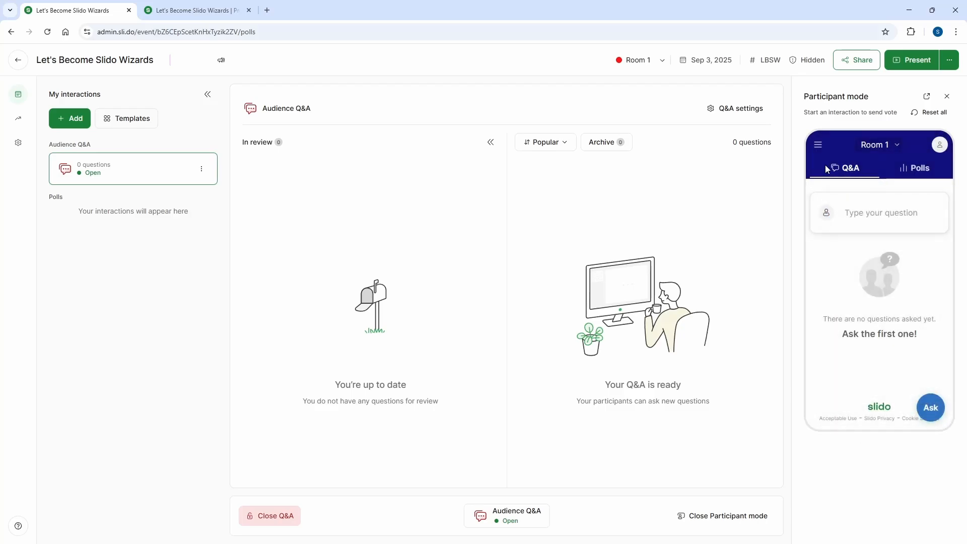
left_click(751, 113)
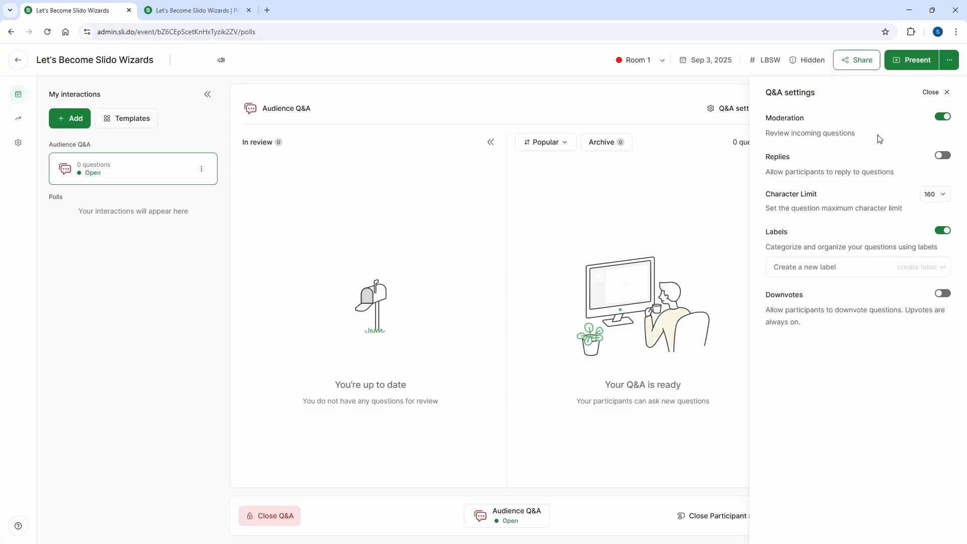
left_click(929, 92)
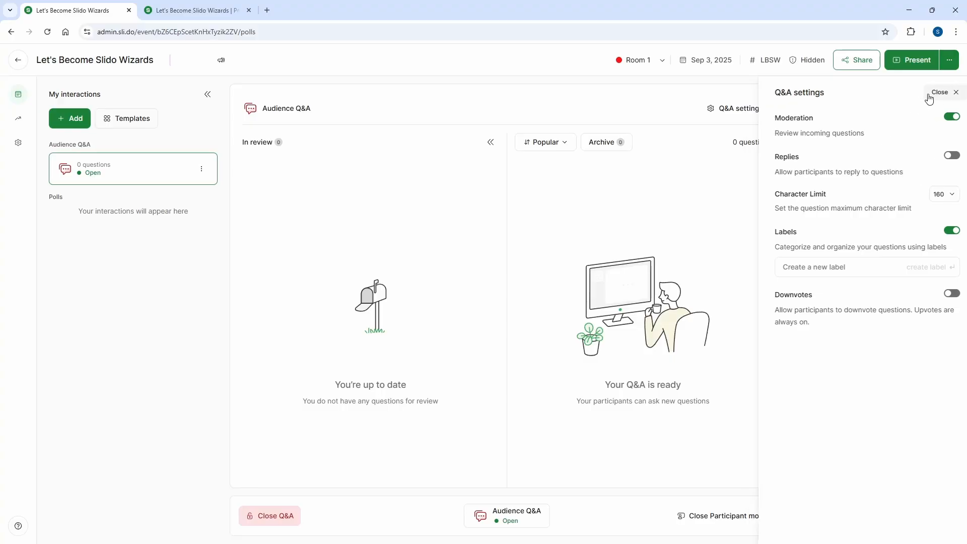
Ask as participant: "What inspired the "Slido-Wizards" theme?", "Is there a spell for avoiding awkward silence during polls?" and "Will the slides or session recording be available afterward?".
left_click(854, 213)
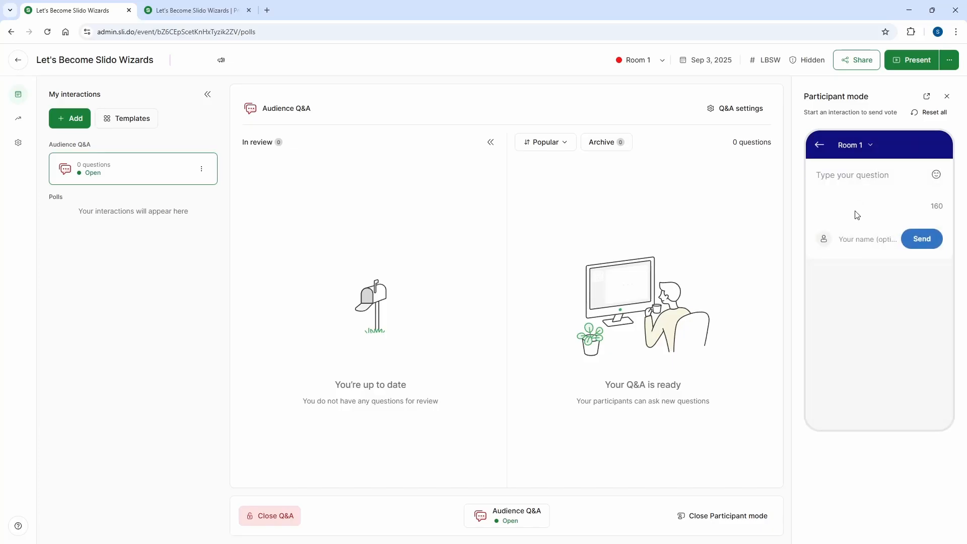
type("What inspired the \"Slido-Wizards\" theme?")
left_click(921, 238)
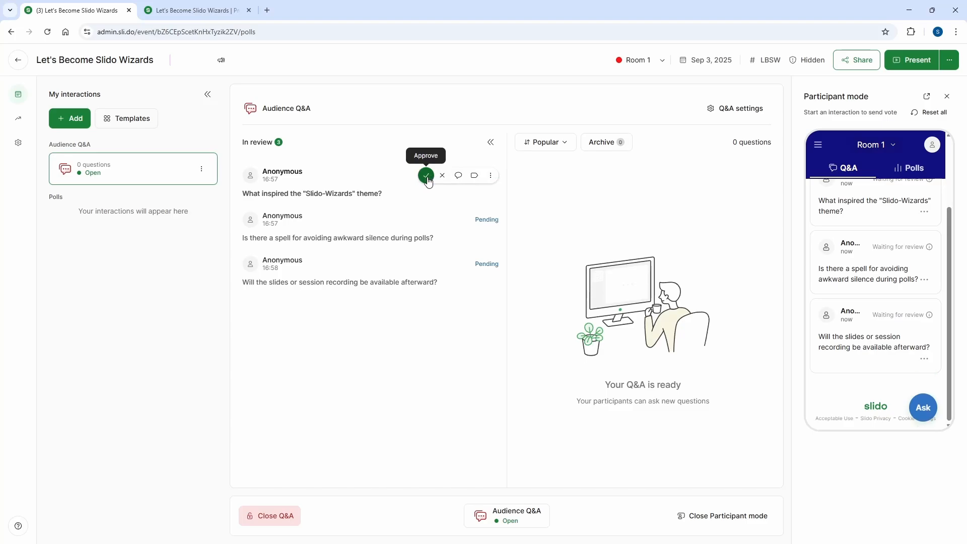
Approve all three audience questions waiting in review.
left_click(427, 178)
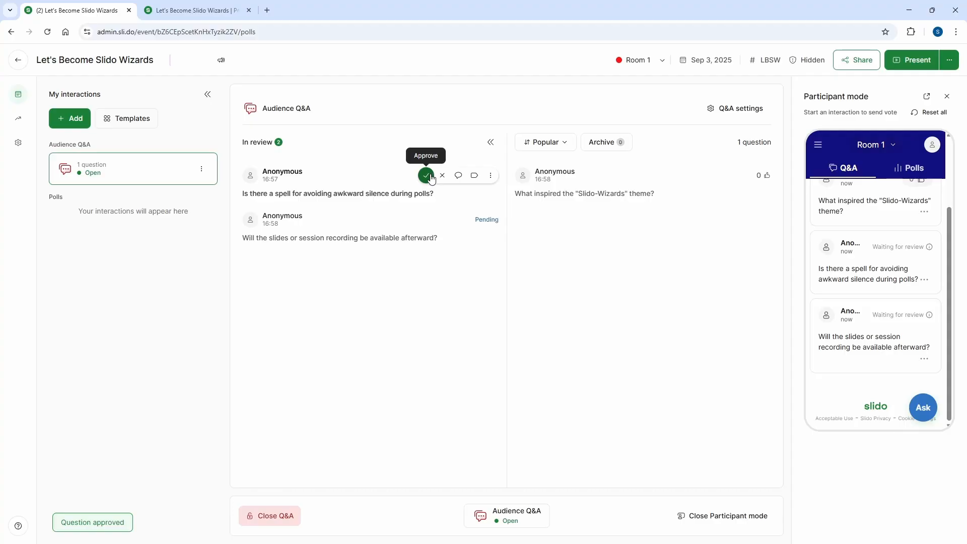
left_click(429, 178)
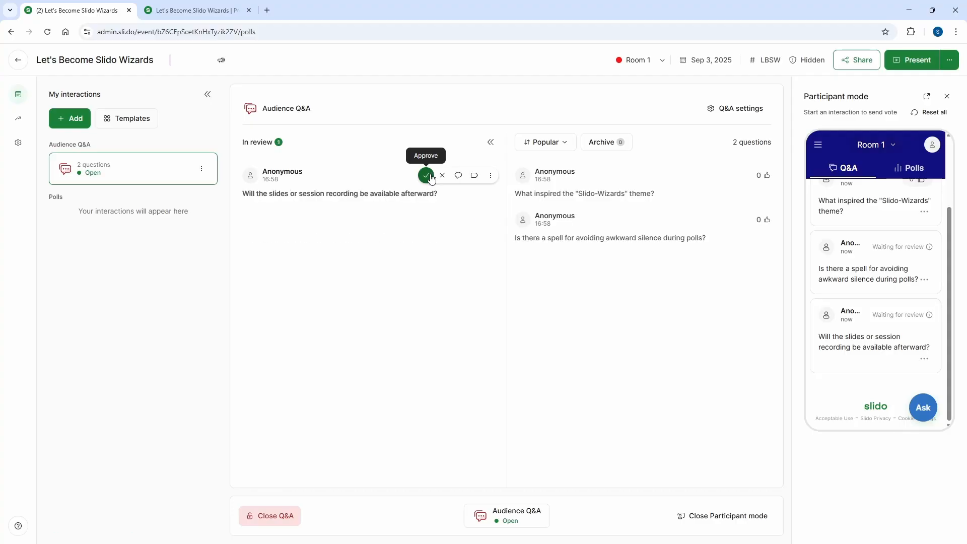
left_click(427, 179)
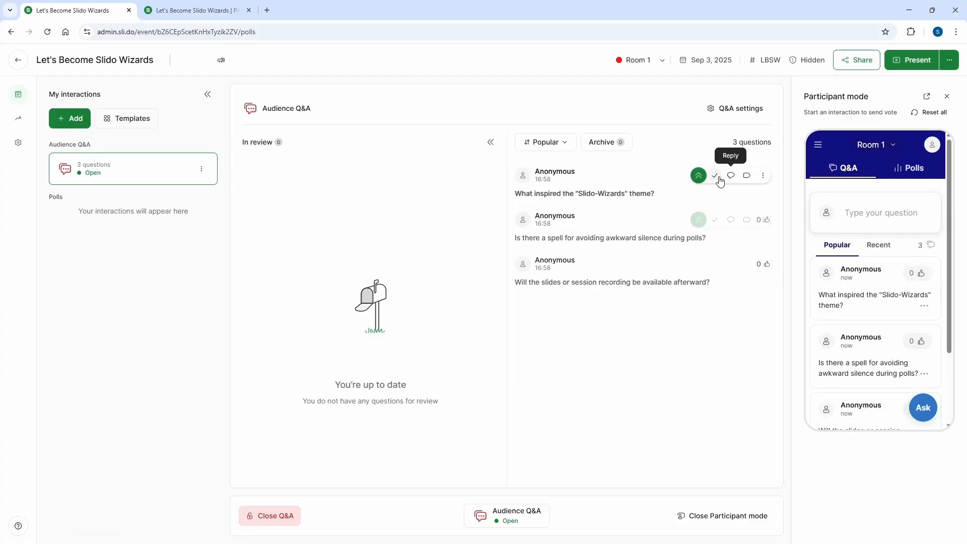
Highlight the question "What inspired the "Slido-Wizards" theme?" and check it in the presentation view.
left_click(698, 177)
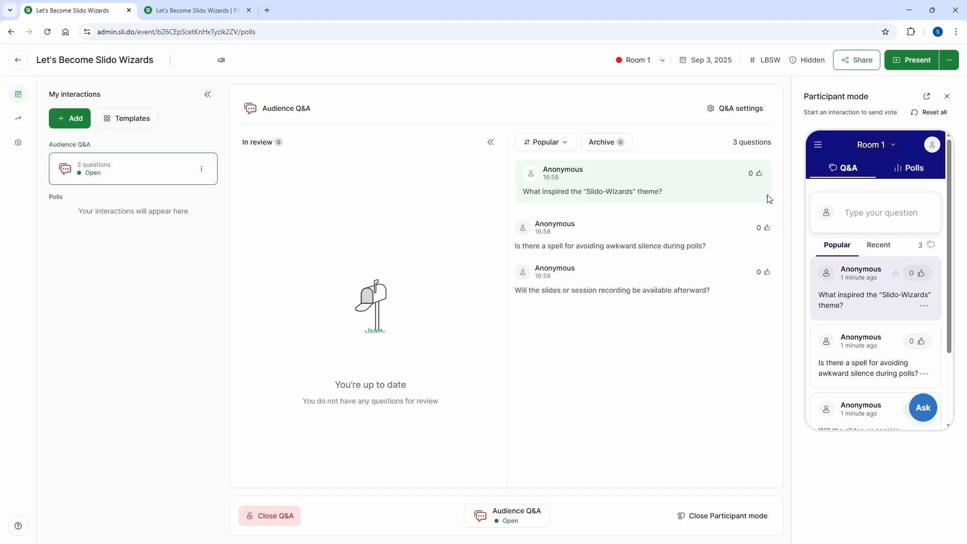
mouse_move(740, 175)
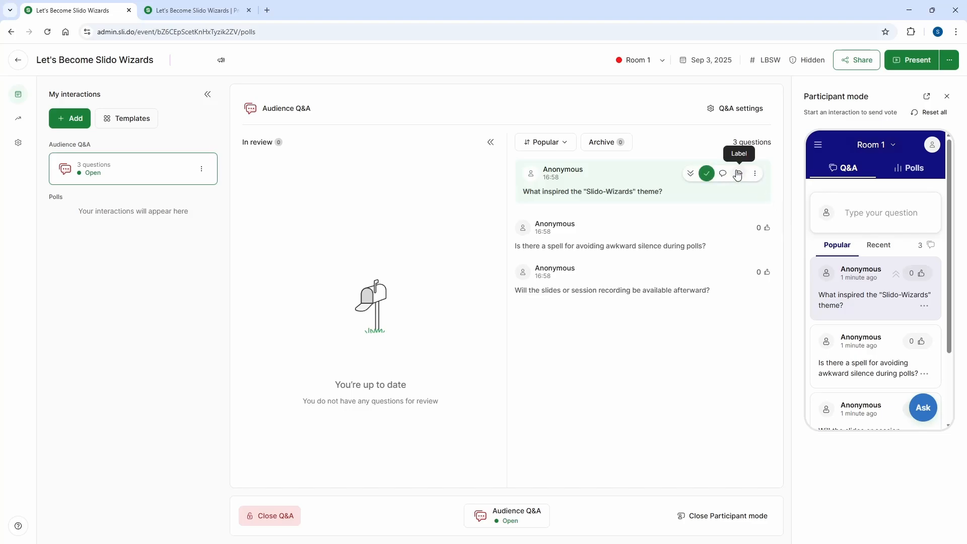
left_click(707, 173)
left_click(755, 173)
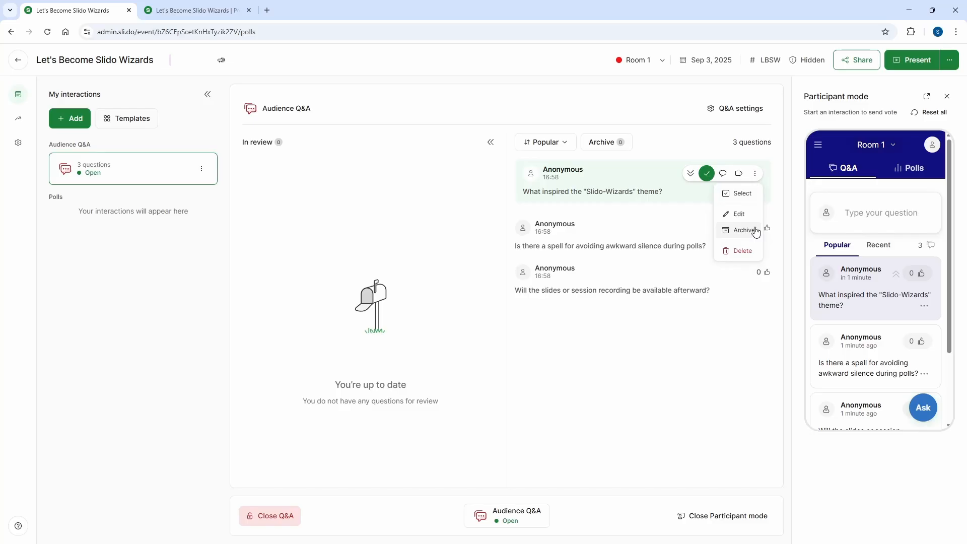
left_click(789, 257)
left_click(192, 7)
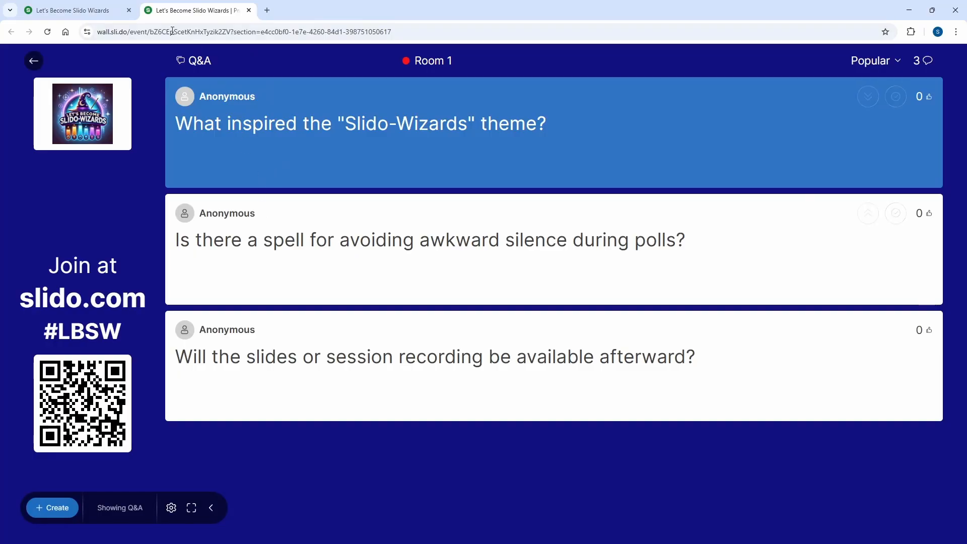
left_click(74, 8)
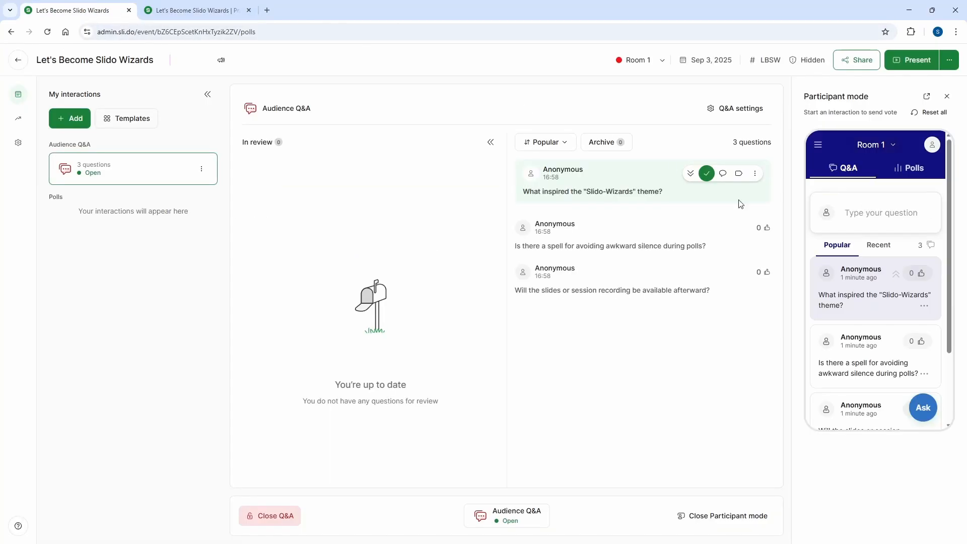
Upvote the awkward-silence and "Slido-Wizards" theme questions as participant and check the votes in the presentation view.
left_click(921, 343)
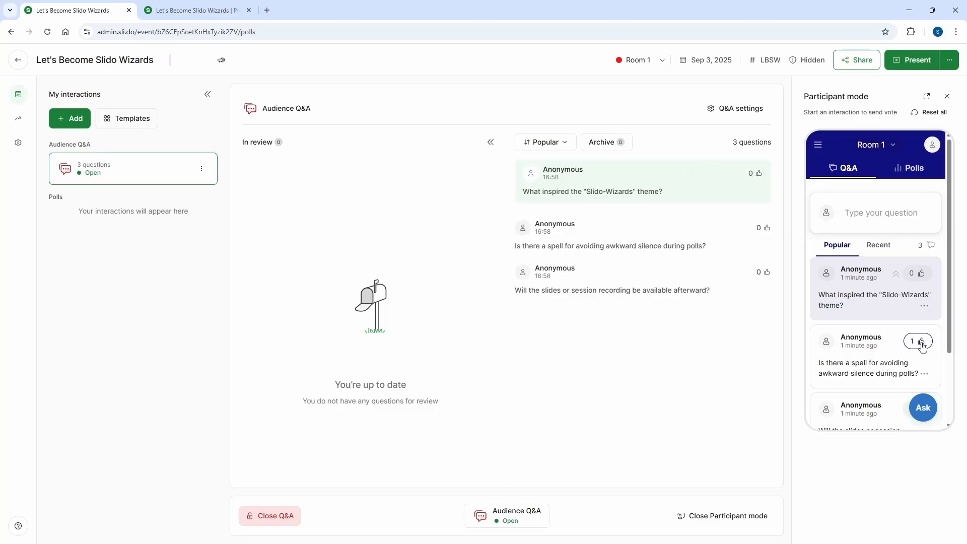
left_click(921, 275)
left_click(200, 8)
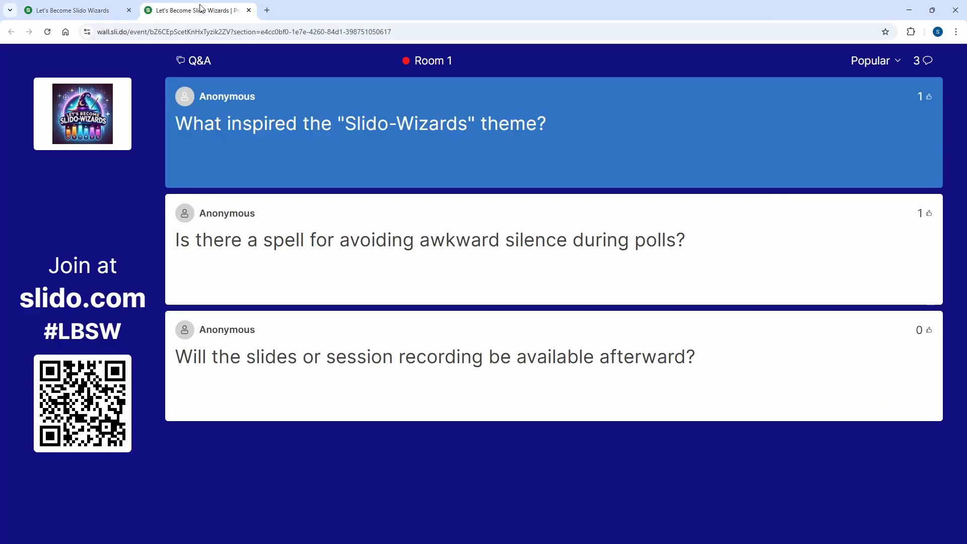
left_click(104, 12)
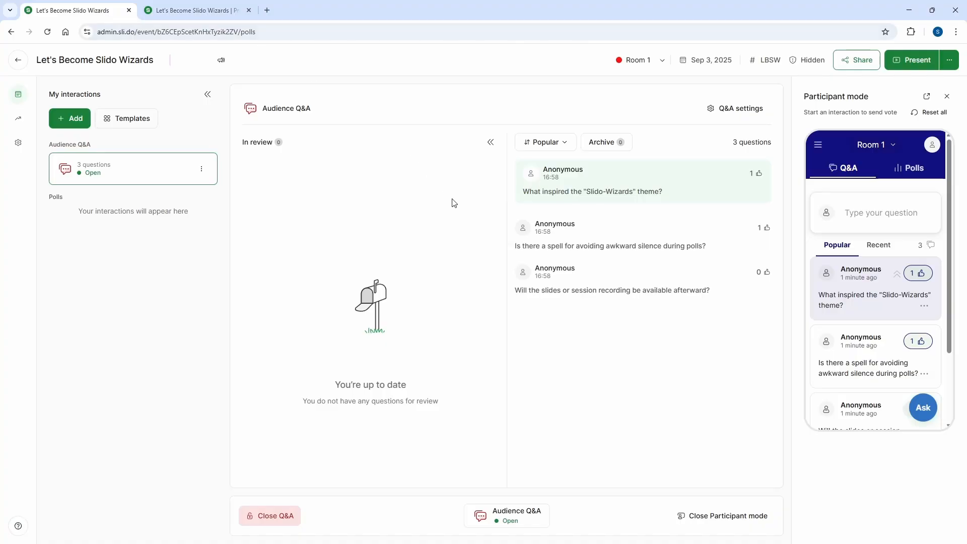
Allow participants to reply to questions in the Q&A settings, enabling replies in all rooms.
left_click(745, 104)
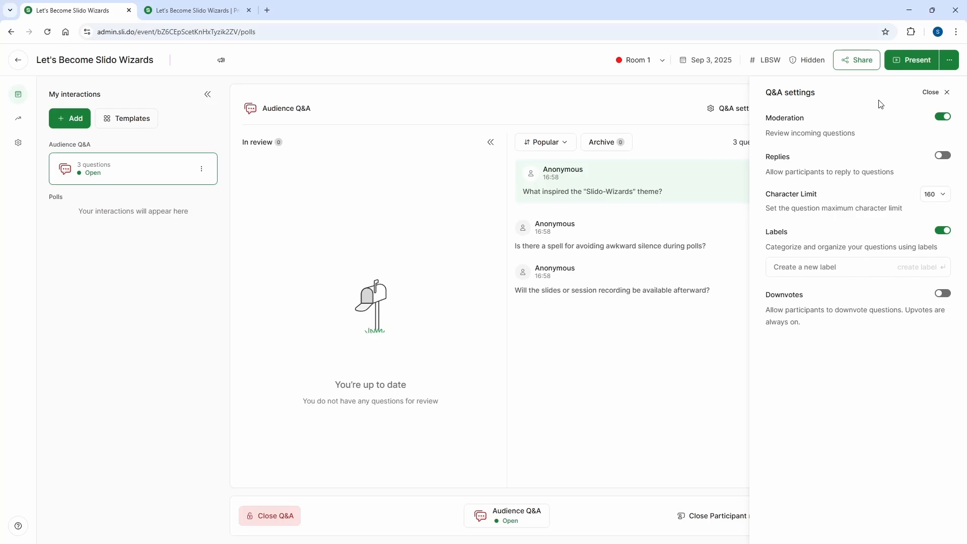
left_click(944, 157)
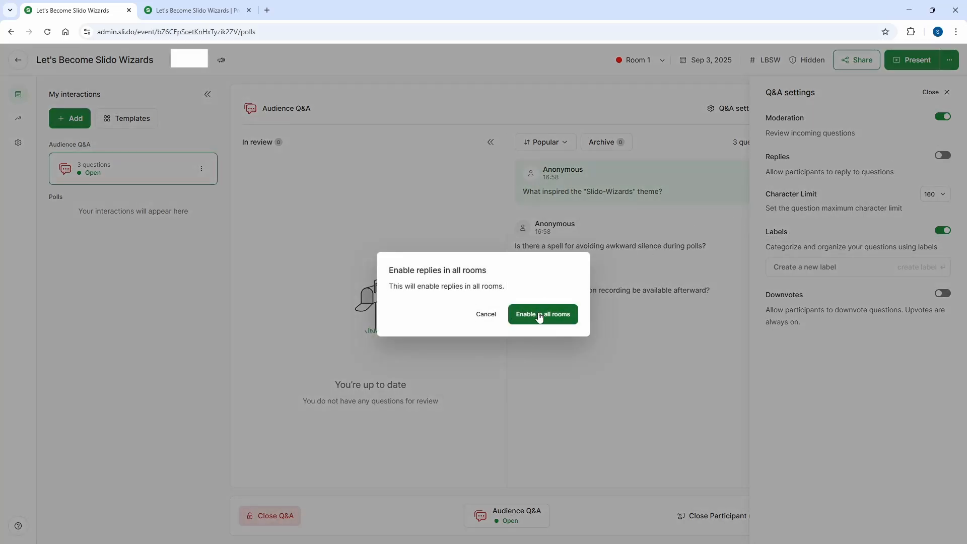
left_click(522, 317)
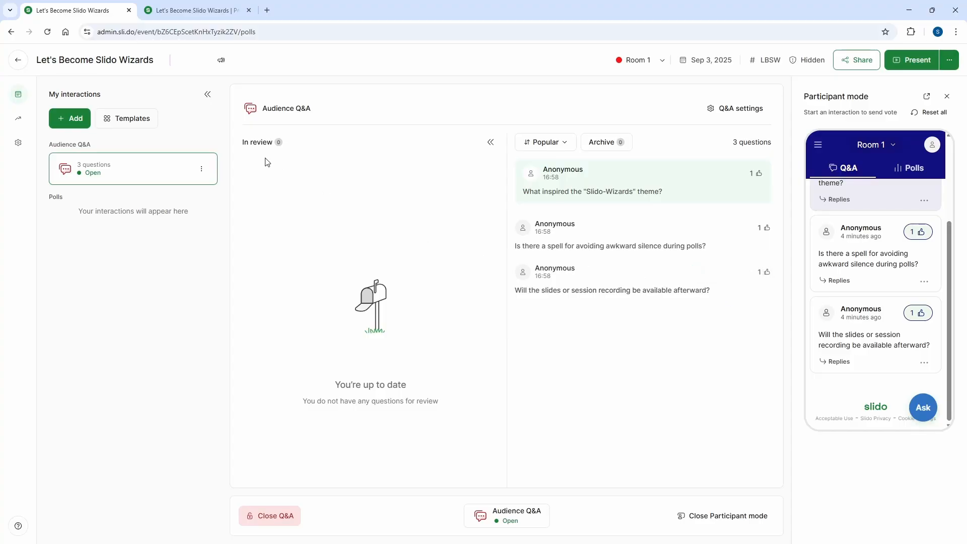
Create a multiple choice poll with the question "Which magical artifact would be most useful in your work?".
left_click(81, 121)
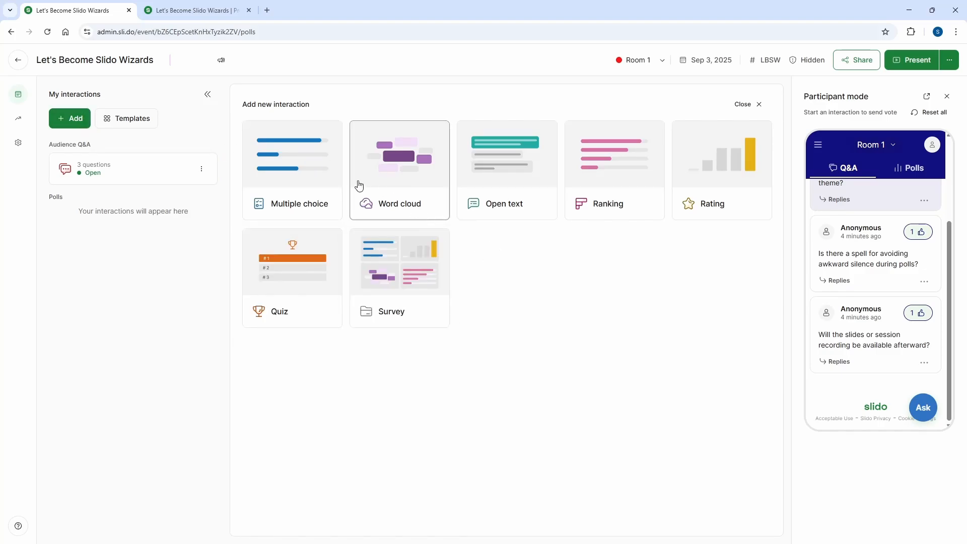
left_click(294, 164)
type("Which magical artifact would be most useful in your work?")
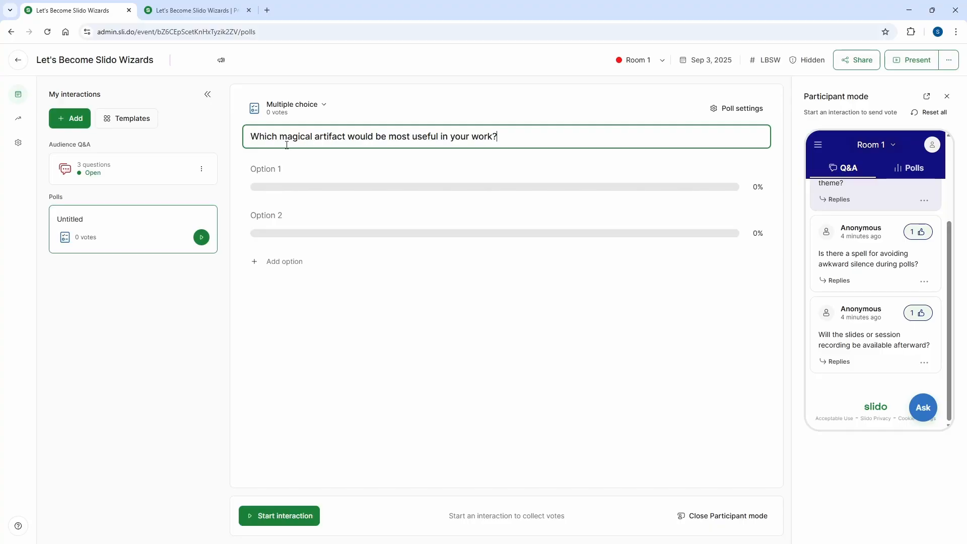
Fill in the poll options: Time Turner (for endless productivity), Invisibility Cloak (for sneaky coffee breaks), Magic Wand (for instant problem-solving), Talking Spellbook (for auto-generated reports).
key("alt+Tab")
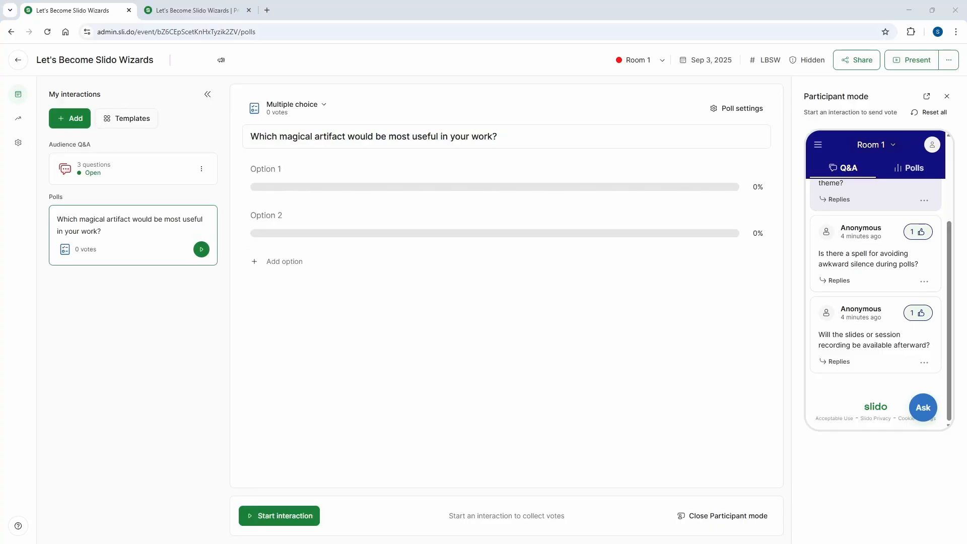
left_click(297, 171)
type("Time Turner (for endless productivity) Invisibility Cloak (for sneaky coffee breaks) Magic Wand (for instant problem-solving) Talking Spellbook (for auto-generated reports)")
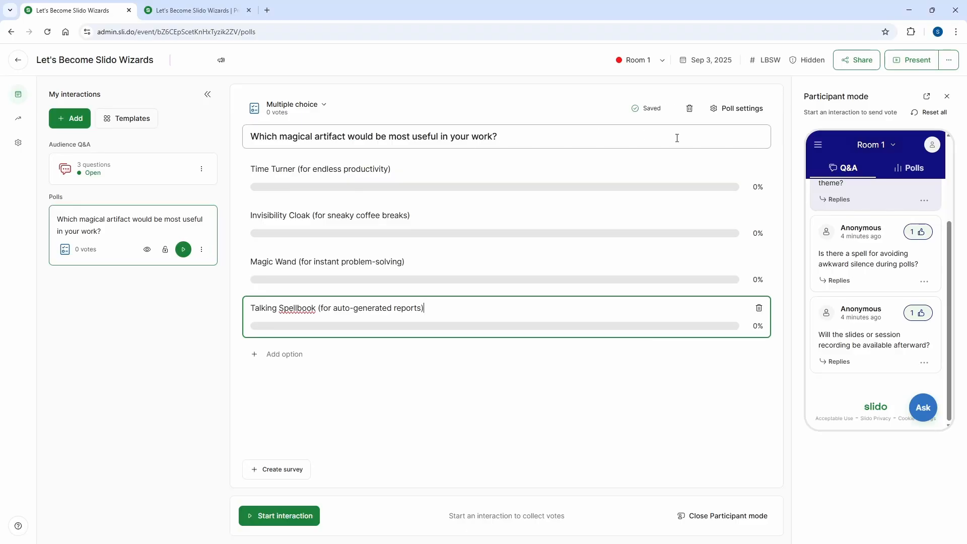
Allow participants to select up to 4 options in the magical artifact poll and start the poll.
left_click(736, 108)
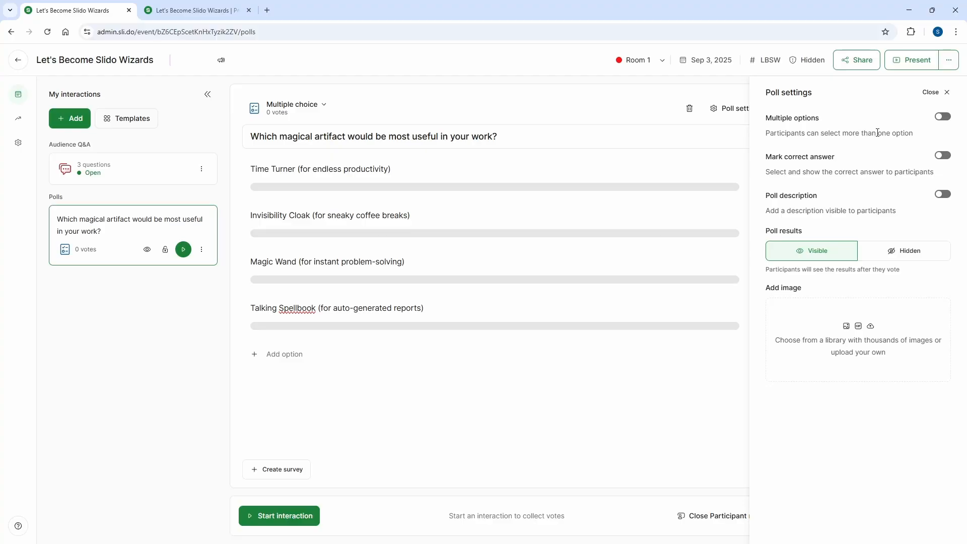
left_click(942, 116)
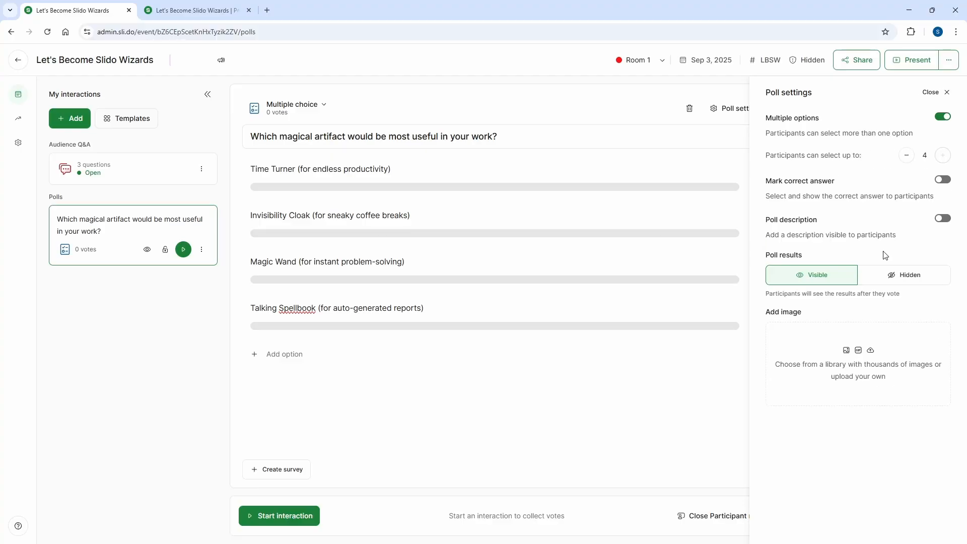
left_click(948, 98)
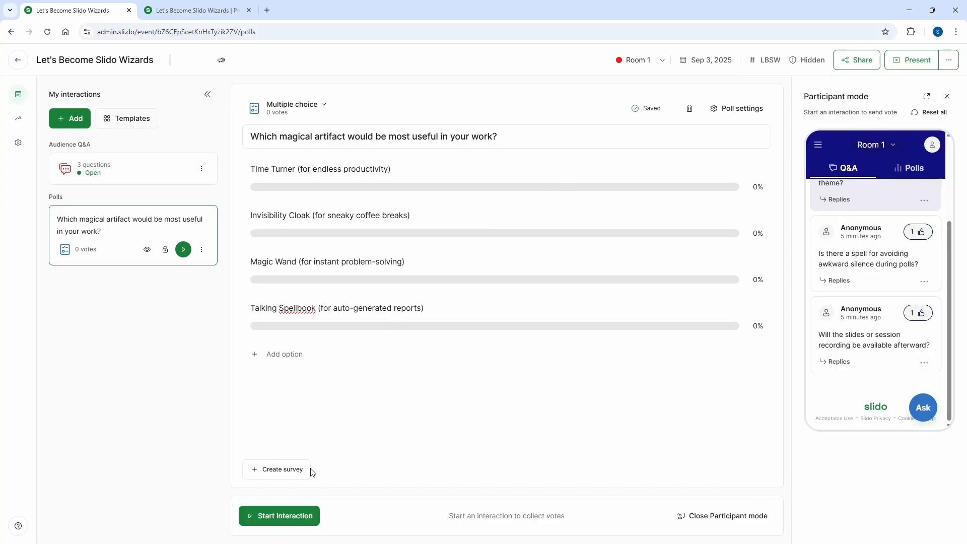
left_click(299, 524)
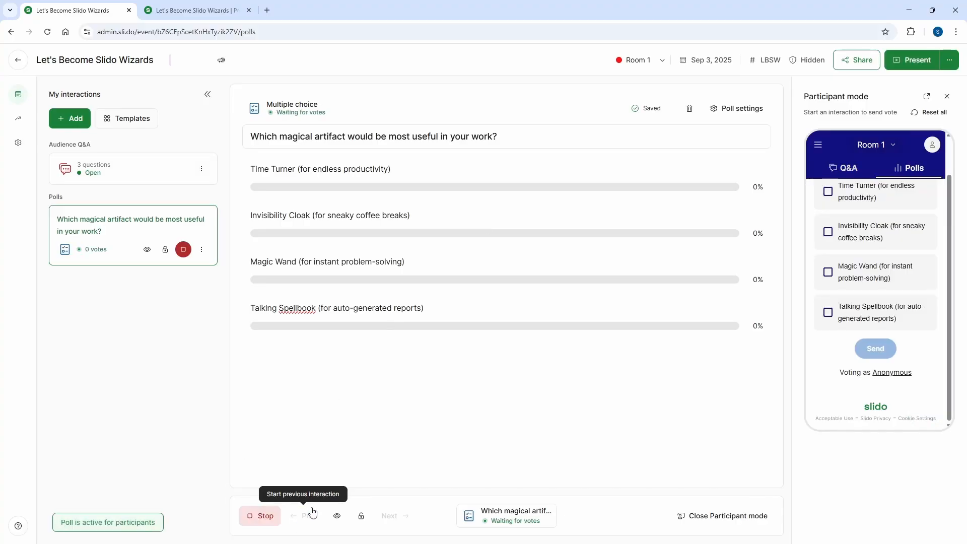
Vote for Time Turner in the magical artifact poll as a participant and view the result in the presentation.
scroll(932, 332, "up", 1)
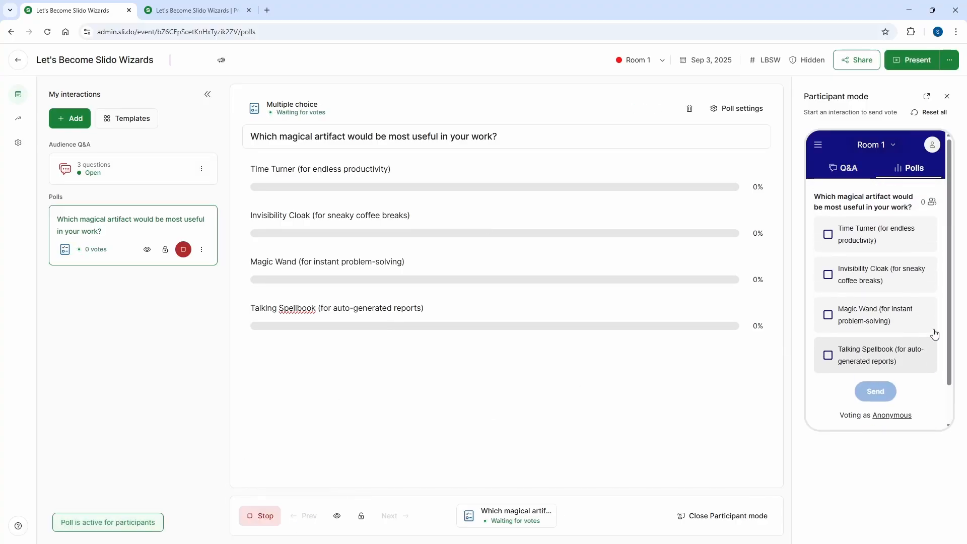
left_click(828, 235)
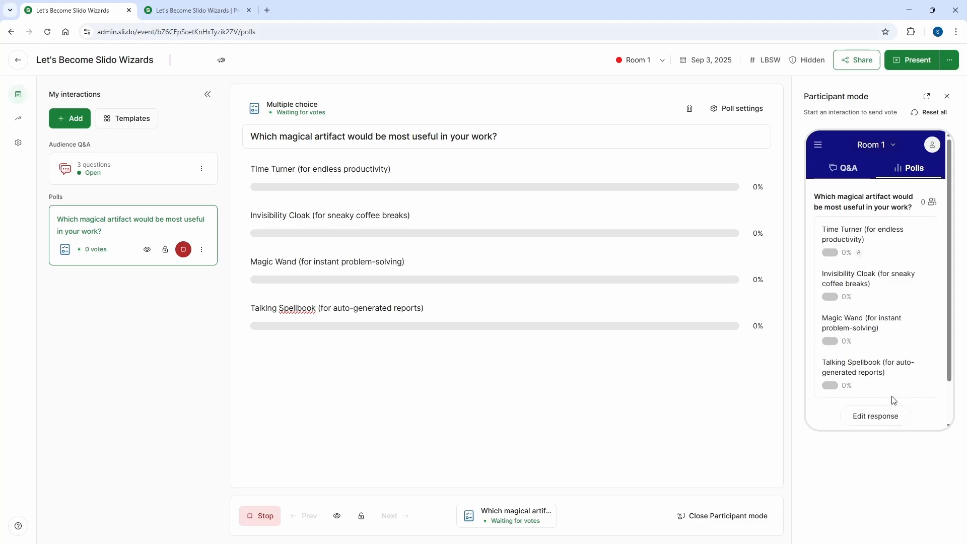
left_click(836, 242)
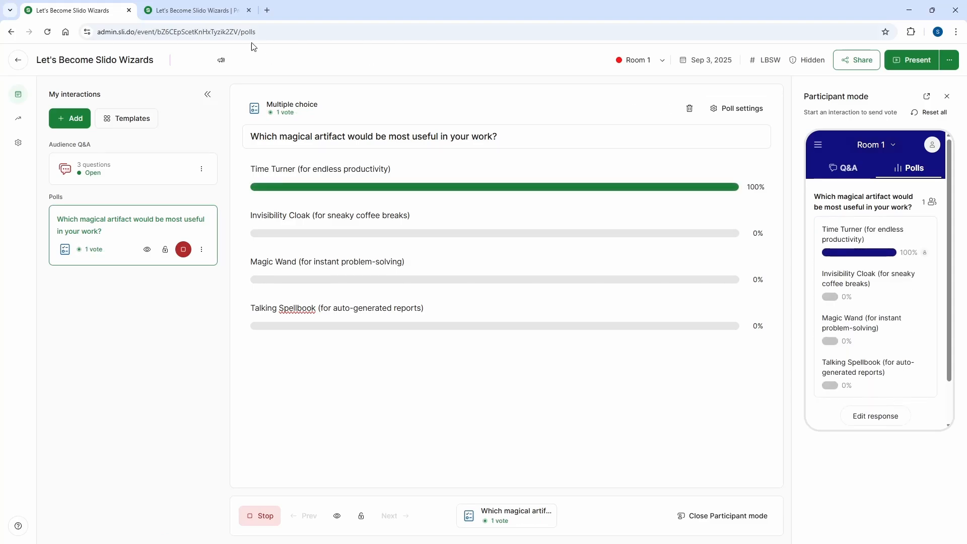
left_click(201, 11)
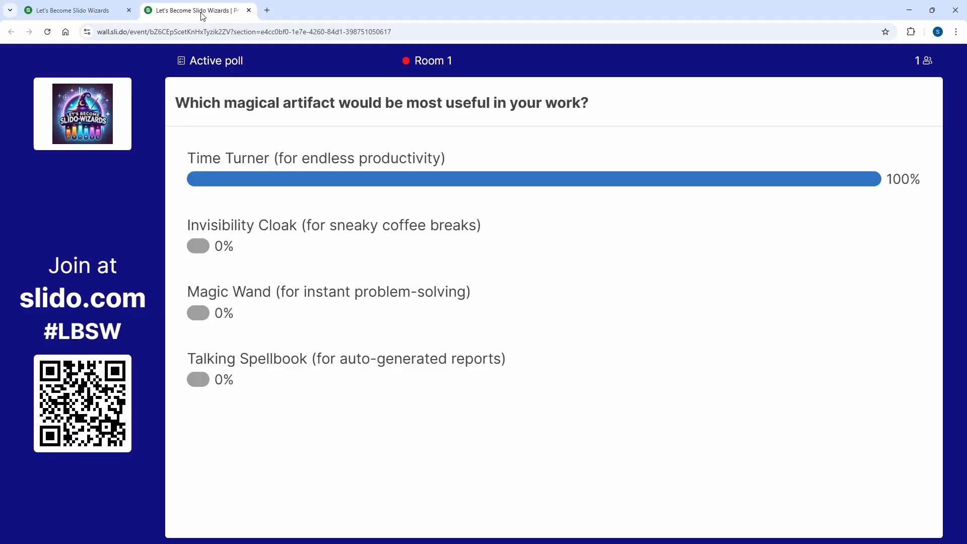
Create a word cloud poll with the question "What one word comes to mind when you think of magic?".
left_click(76, 10)
left_click(73, 118)
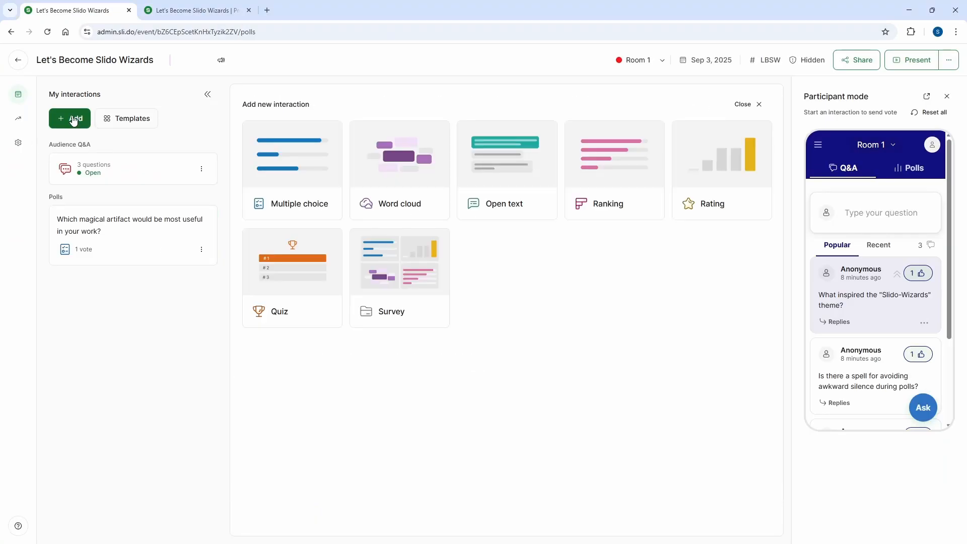
left_click(412, 168)
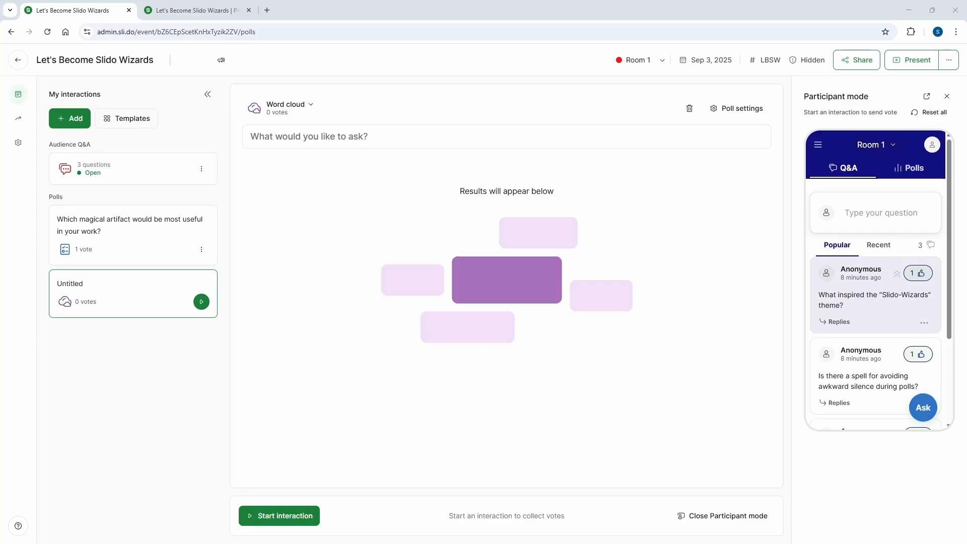
left_click(303, 137)
type("What one word comes to mind when you think of magic?")
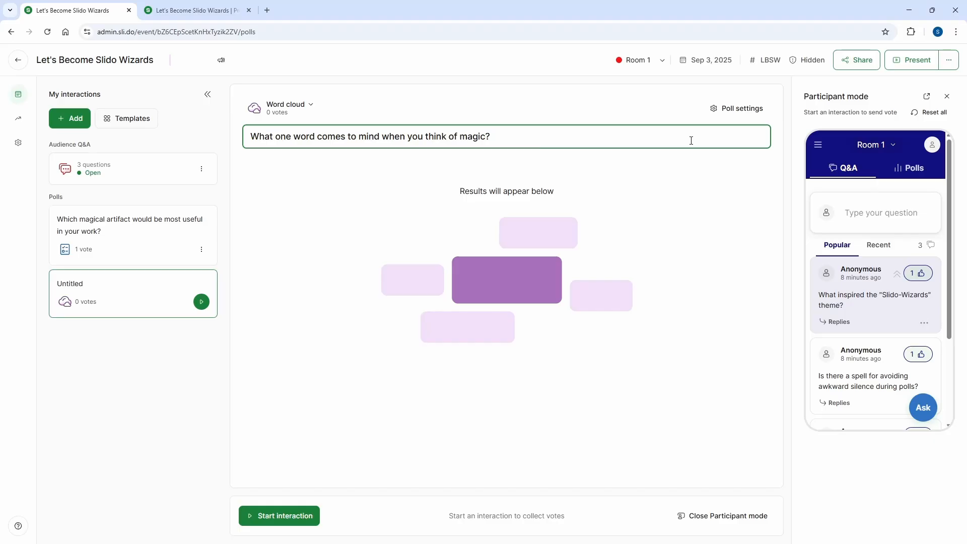
Check the multiple answers and profanity filter settings of the word cloud, and run the poll to view its live results.
left_click(729, 111)
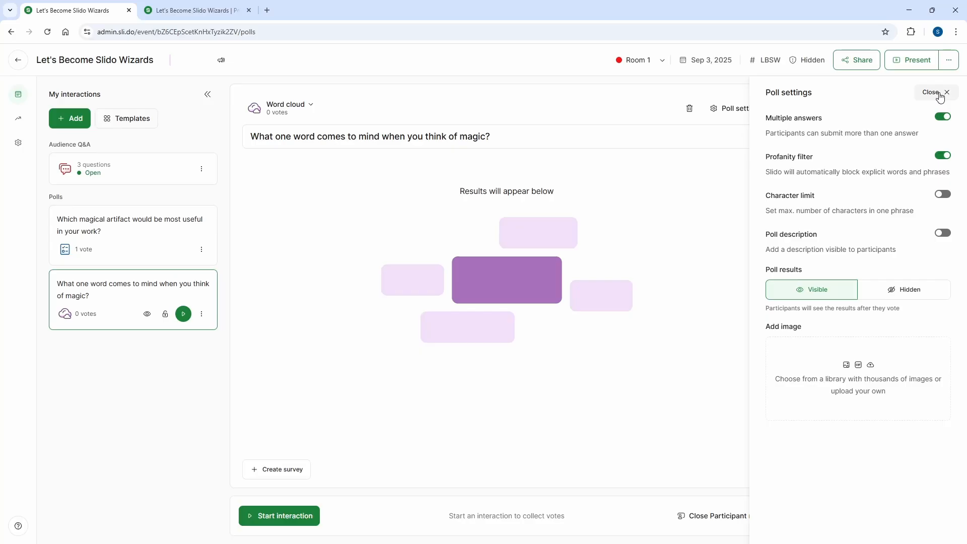
left_click(939, 96)
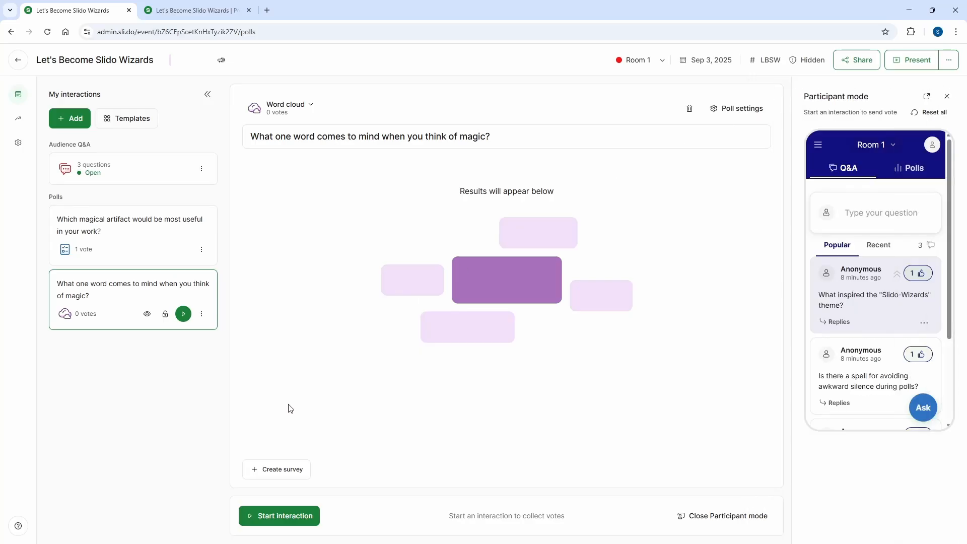
left_click(295, 522)
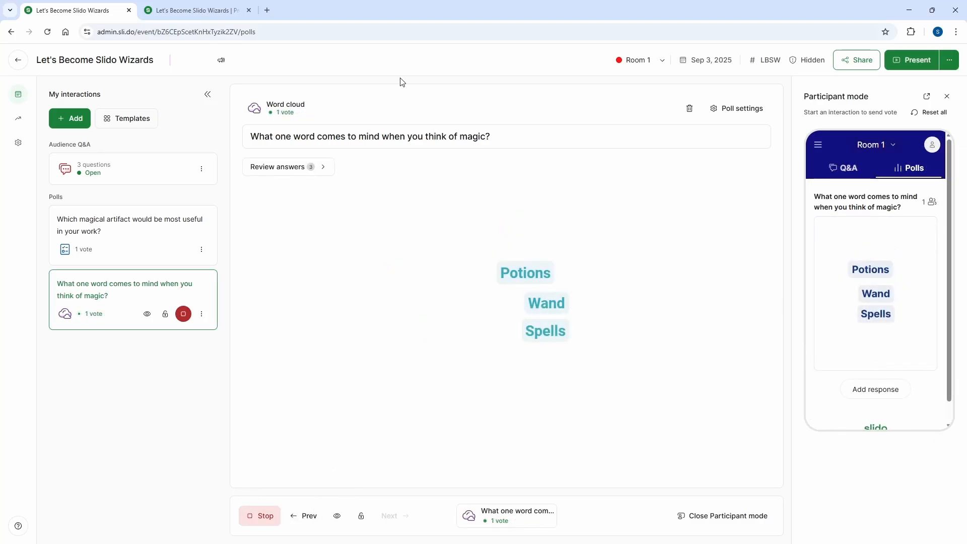
left_click(209, 12)
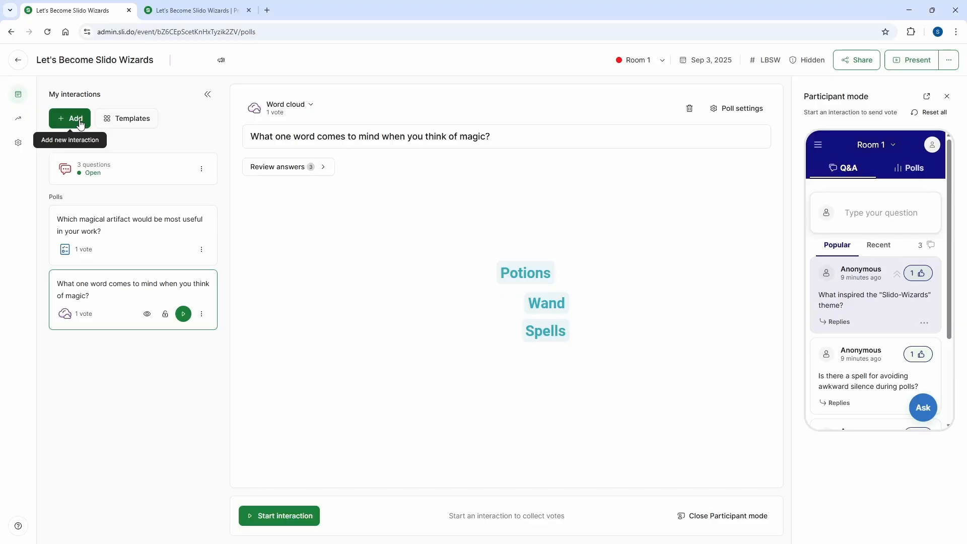
Create an open text poll asking "If you could invent your own spell, what would it do—and what would you name it?" and start it.
left_click(80, 122)
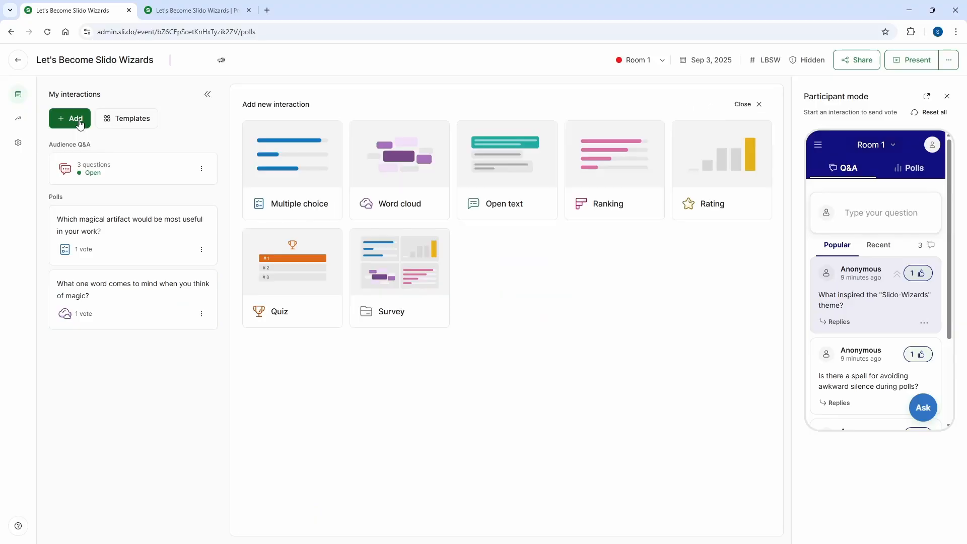
left_click(489, 158)
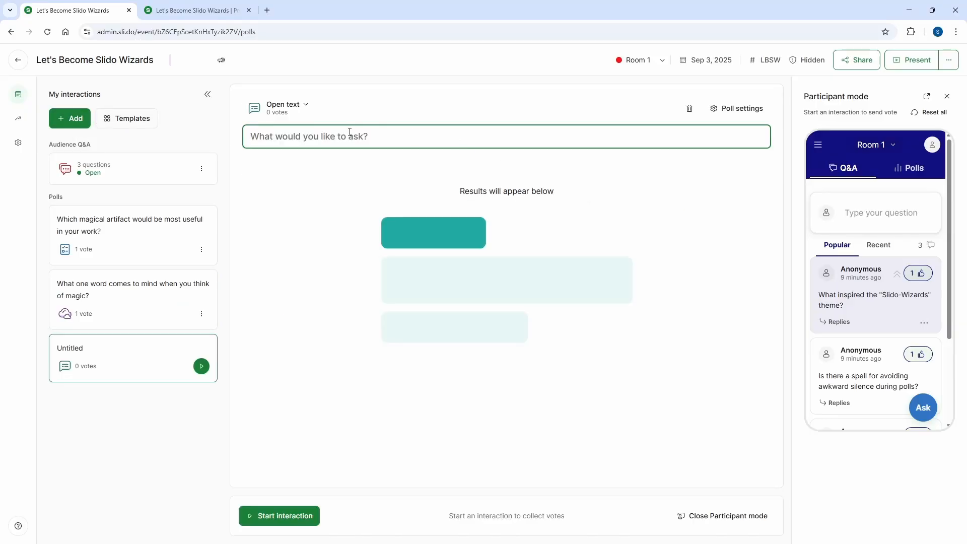
type("If you could invent your own spell, what would it do—and what would you name it")
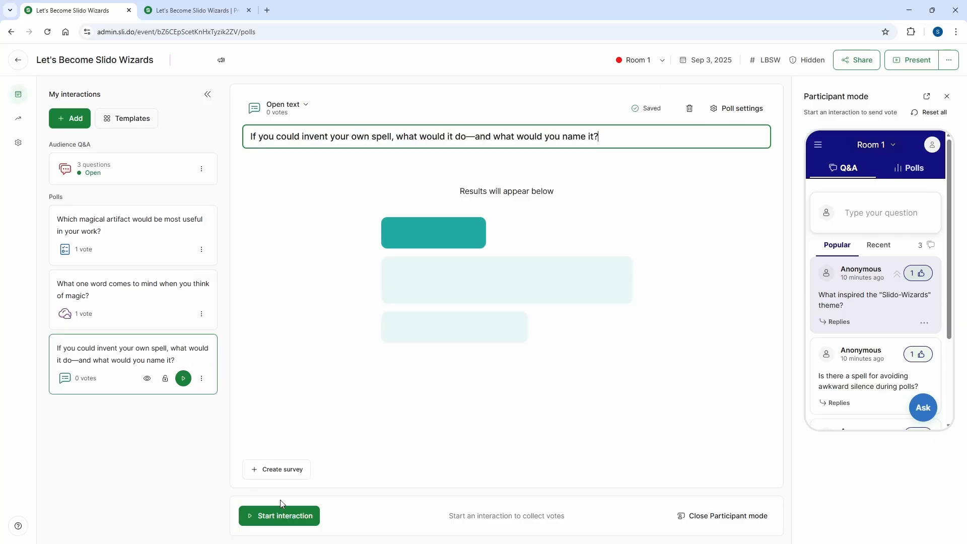
left_click(282, 516)
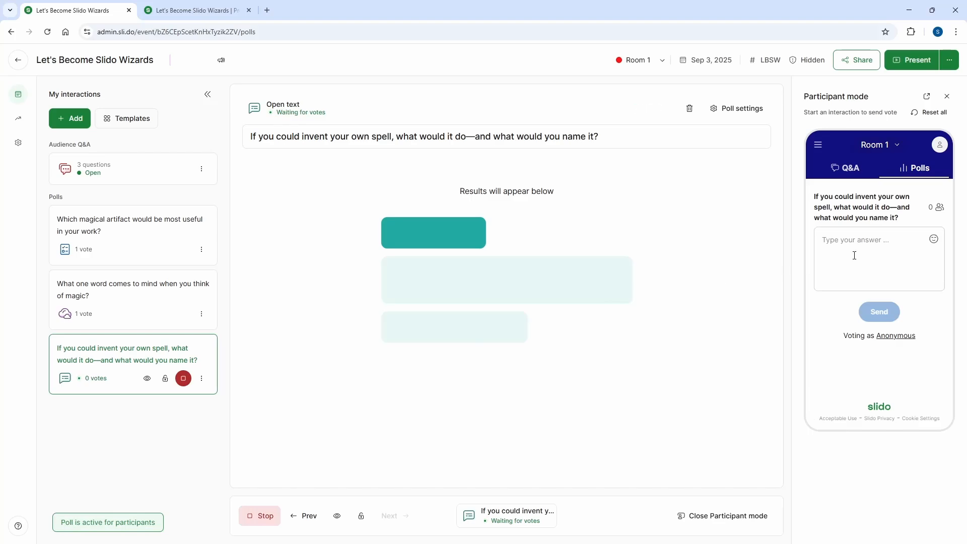
Submit the participant answer "Caffinato – instantly brews the perfect coffee" to the open text poll and view it in the presentation.
left_click(865, 243)
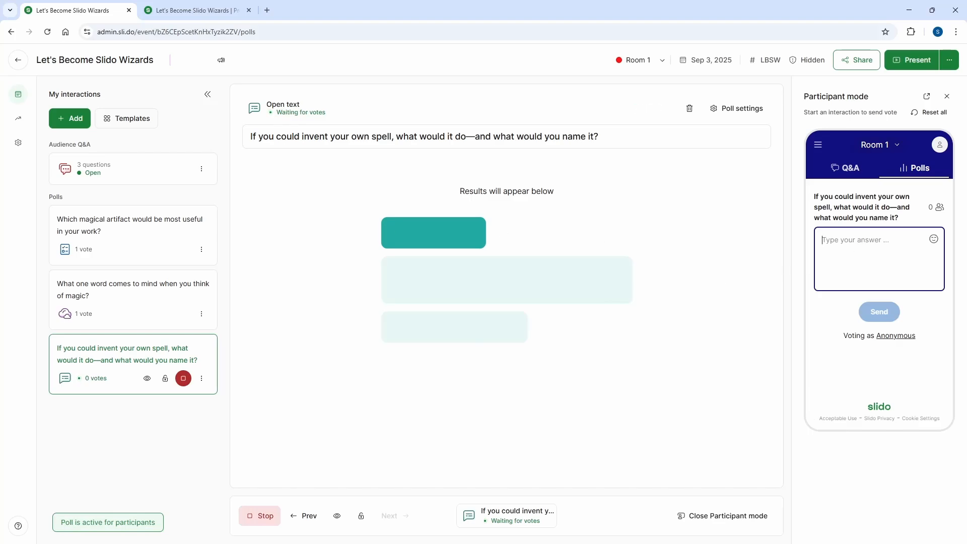
key("alt+Tab")
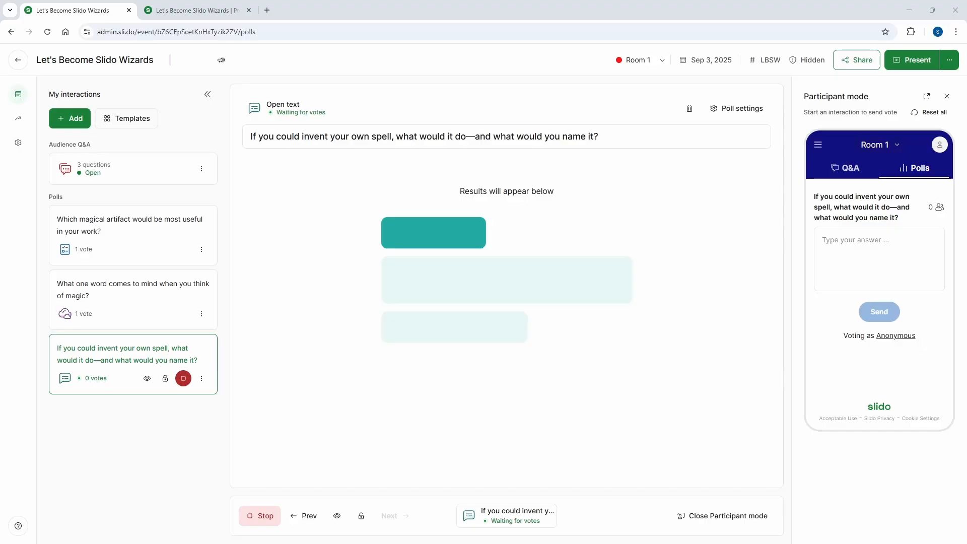
key("alt+Tab")
type("Caffeinum – instantly brews the perfect coffee!")
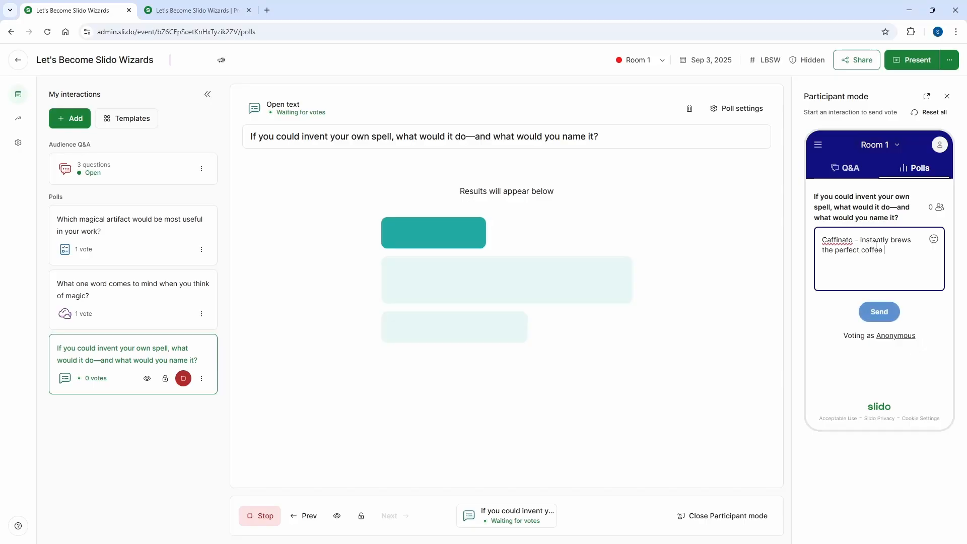
left_click(879, 312)
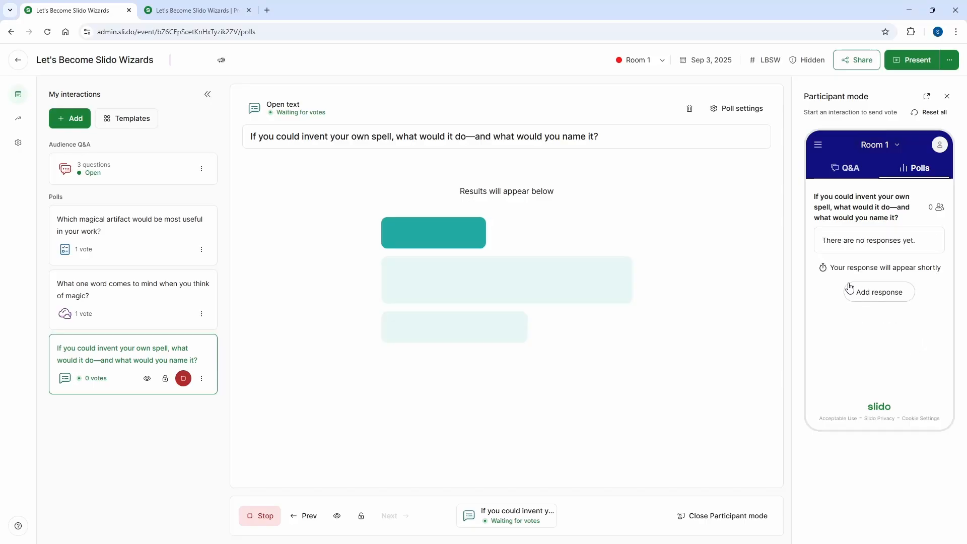
left_click(187, 11)
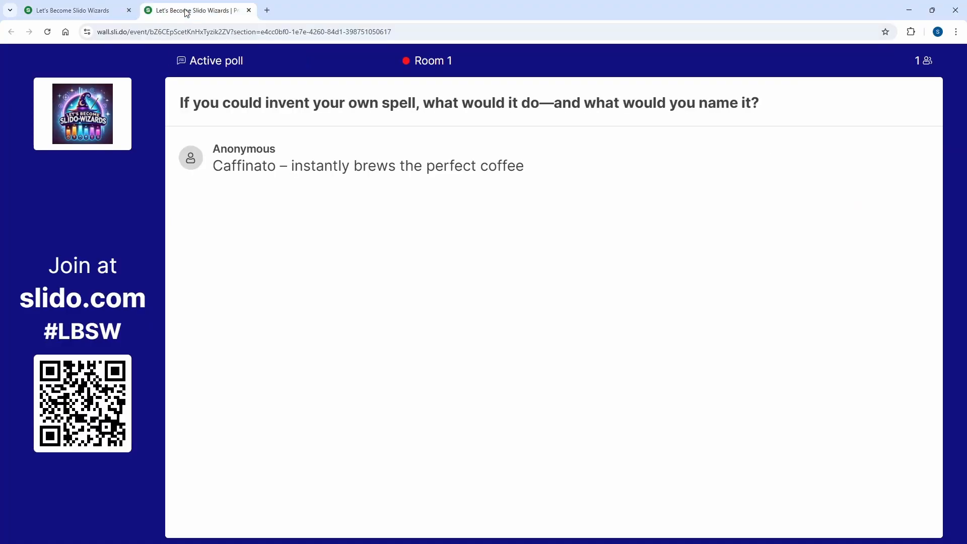
Create a ranking poll with the question "Rank these magical abilities from most to least useful in everyday life:".
left_click(73, 10)
left_click(71, 118)
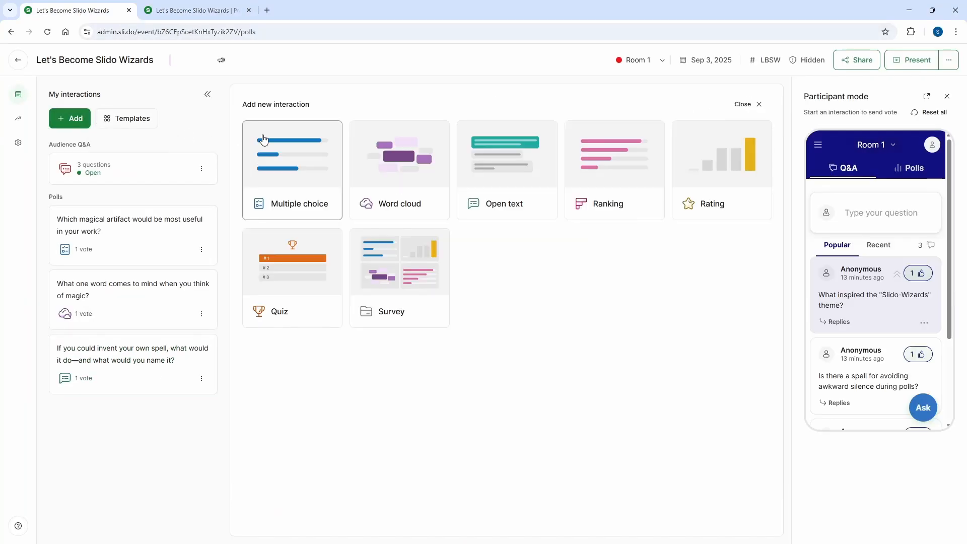
left_click(604, 171)
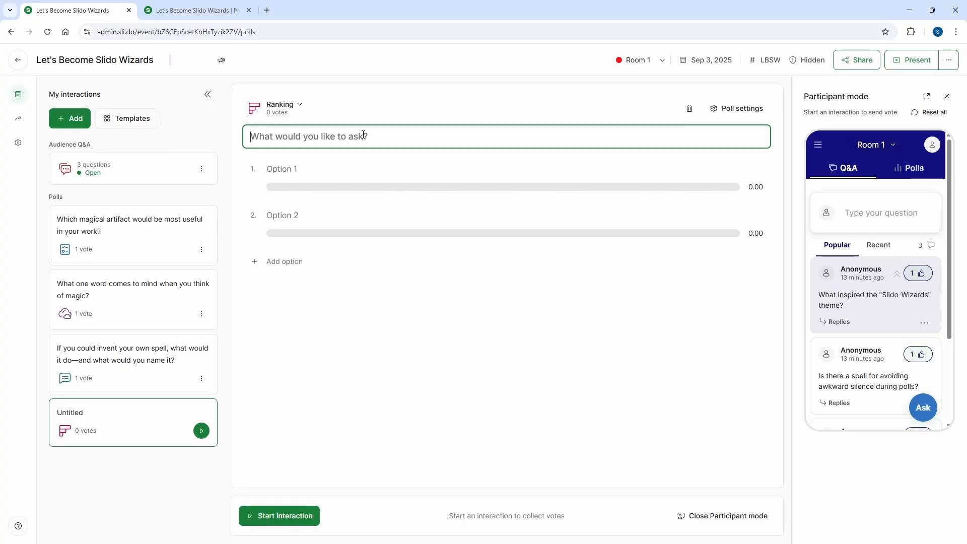
type("Rank these magical abilities from most to least useful in everyday life:")
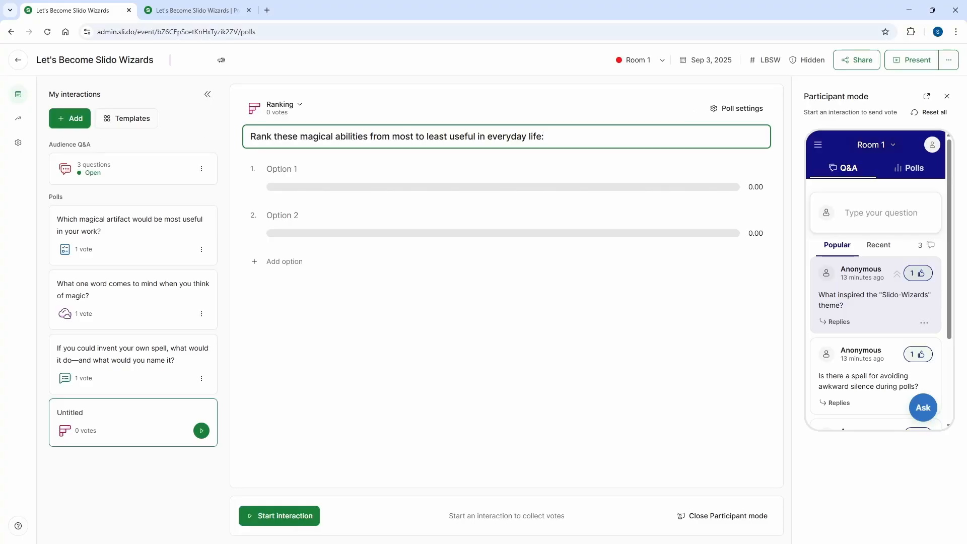
Fill in the ranking options Invisibility, Teleportation, Time Travel, Talking to Animals and Mind Reading, and start the poll.
key("alt+Tab")
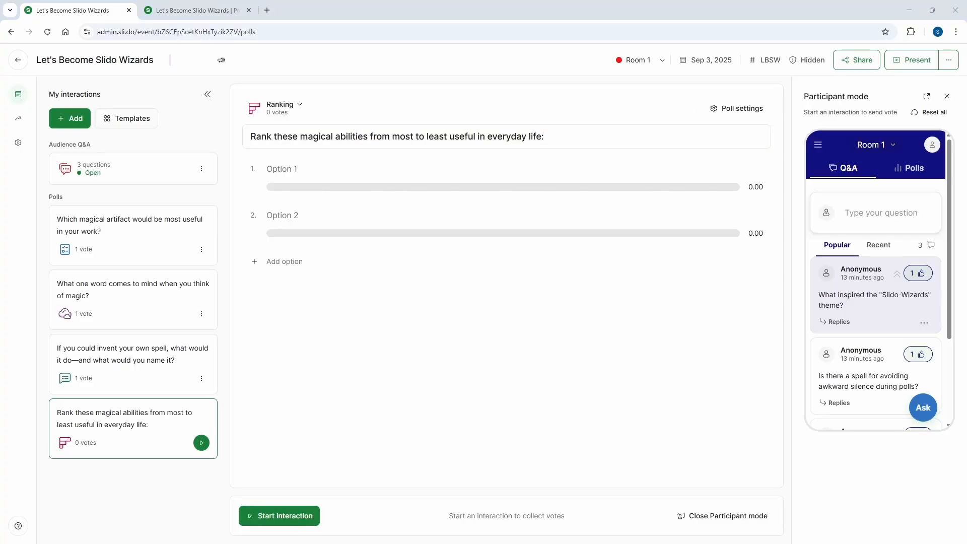
left_click(311, 172)
type("Invisibility Teleportation Time Travel Talking to Animals Mind Reading")
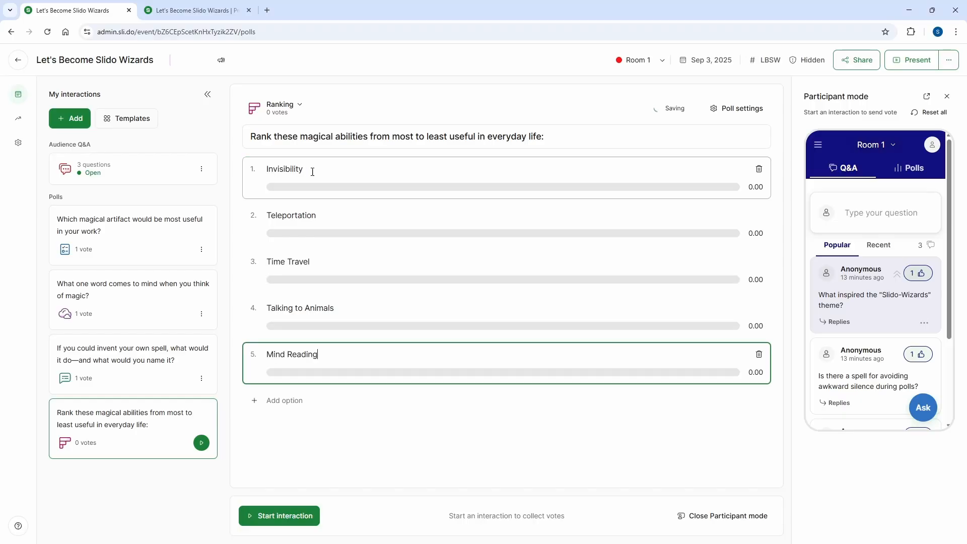
left_click(299, 517)
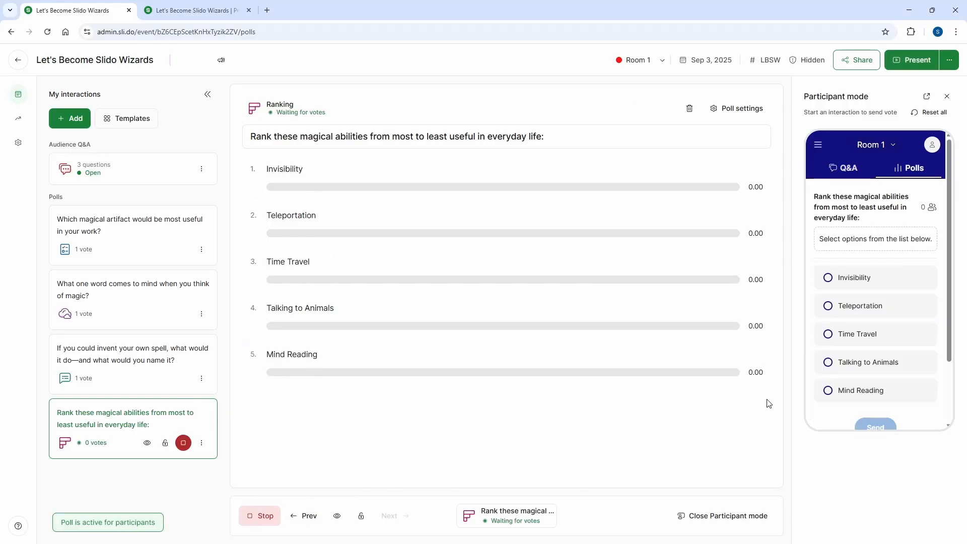
As a participant, submit the ranking Invisibility, Teleportation, Mind Reading, Time Travel, Talking to Animals, and view the result in the presentation.
left_click(829, 281)
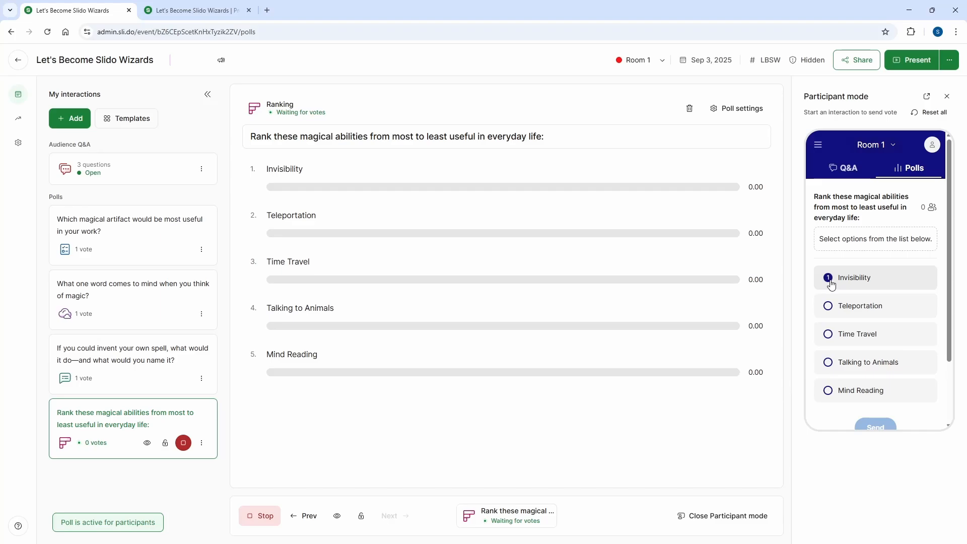
left_click(828, 306)
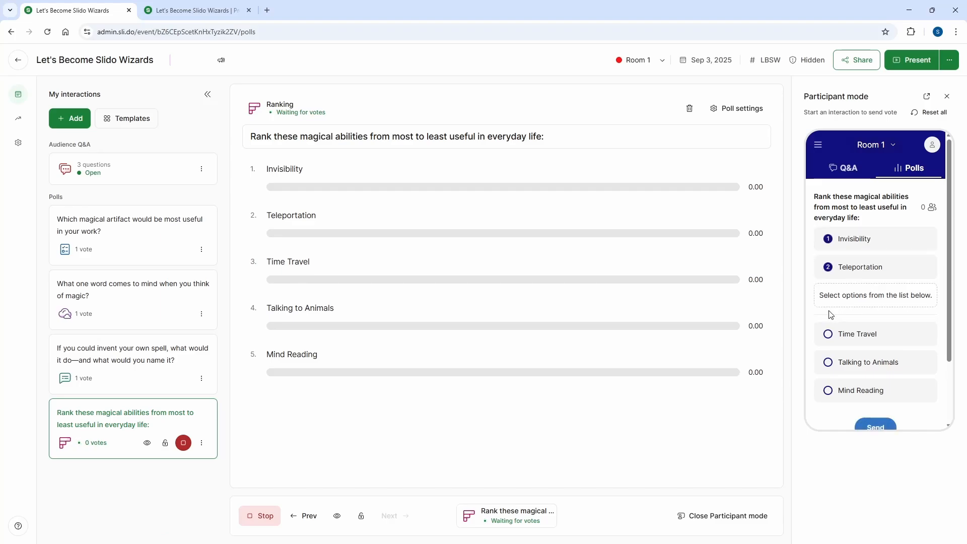
left_click(829, 392)
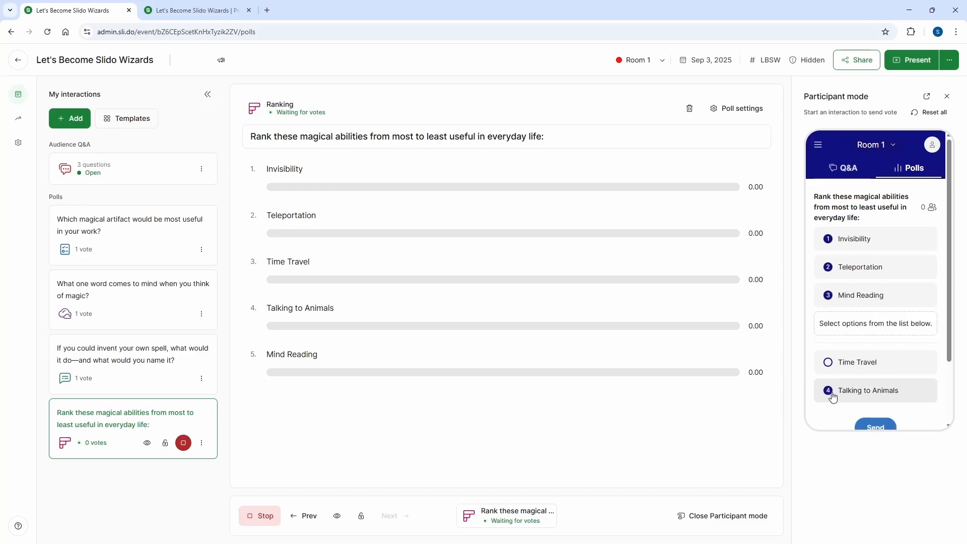
left_click(829, 368)
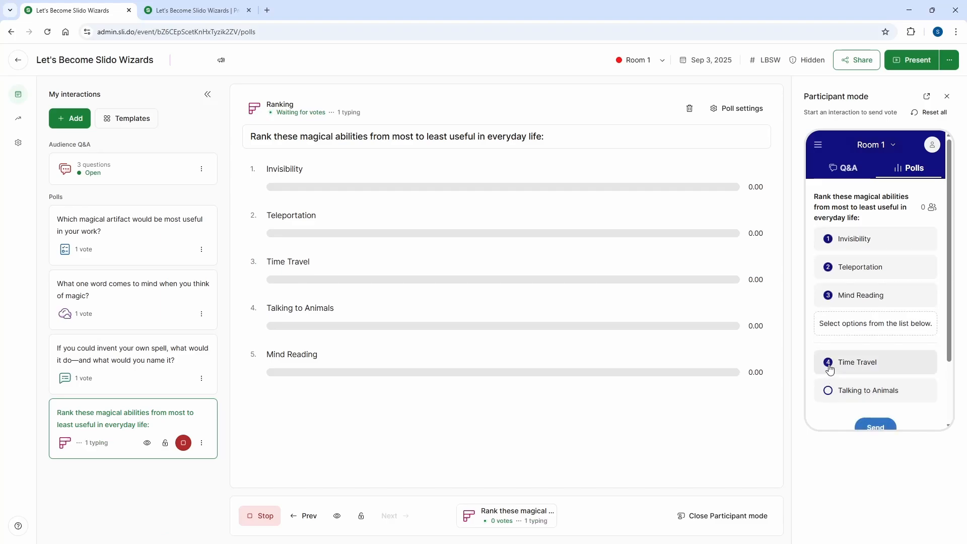
left_click(828, 391)
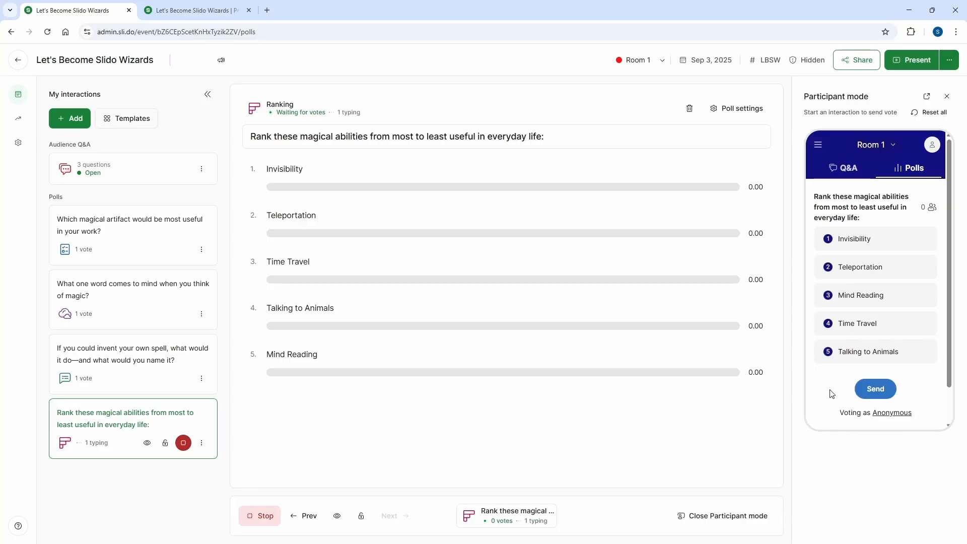
left_click(872, 391)
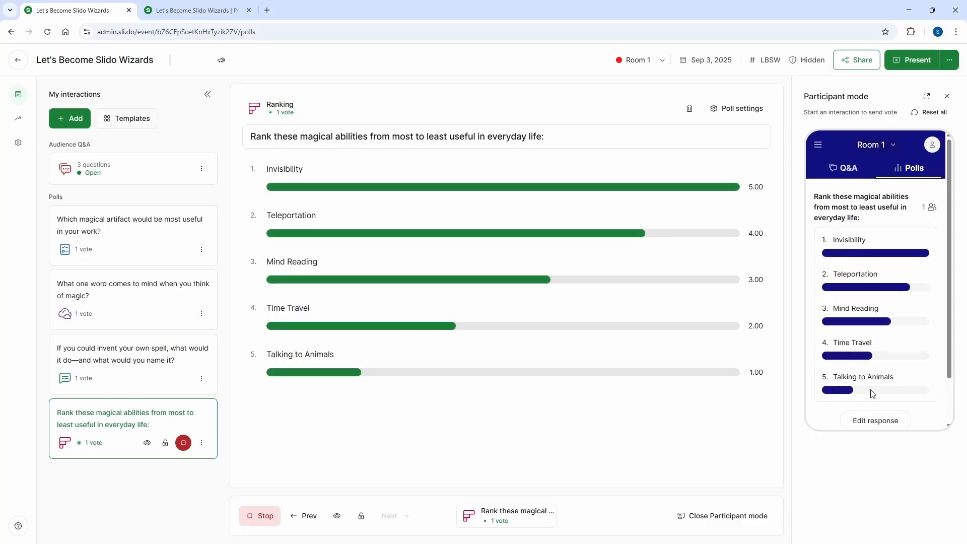
left_click(215, 12)
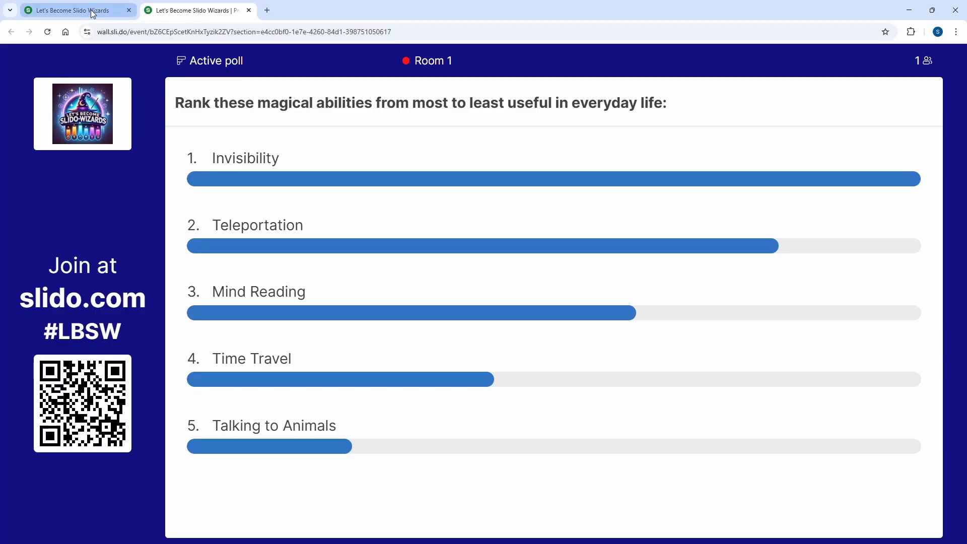
Create a rating poll with the question "How magical has this tutorial been so far?".
left_click(71, 10)
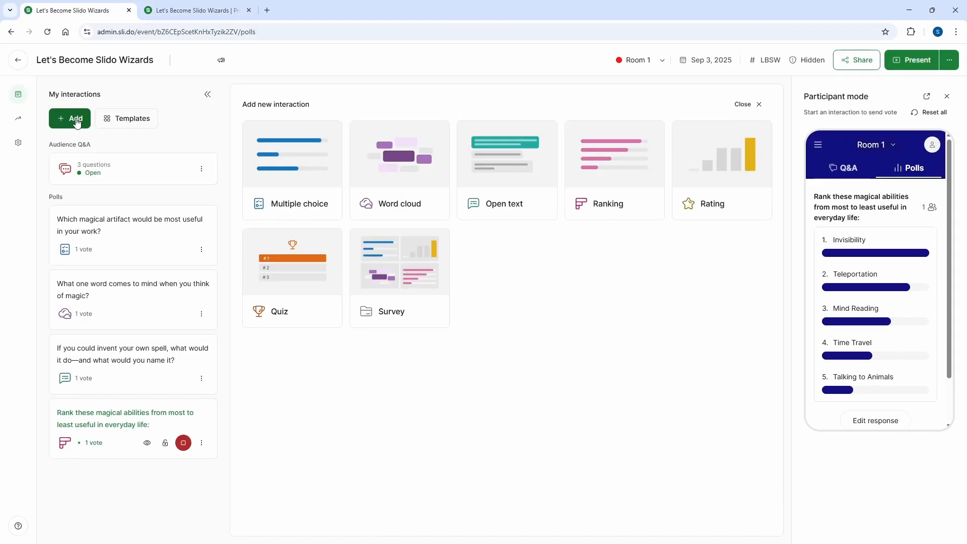
left_click(721, 183)
type("How magical has this tutorial been so far?")
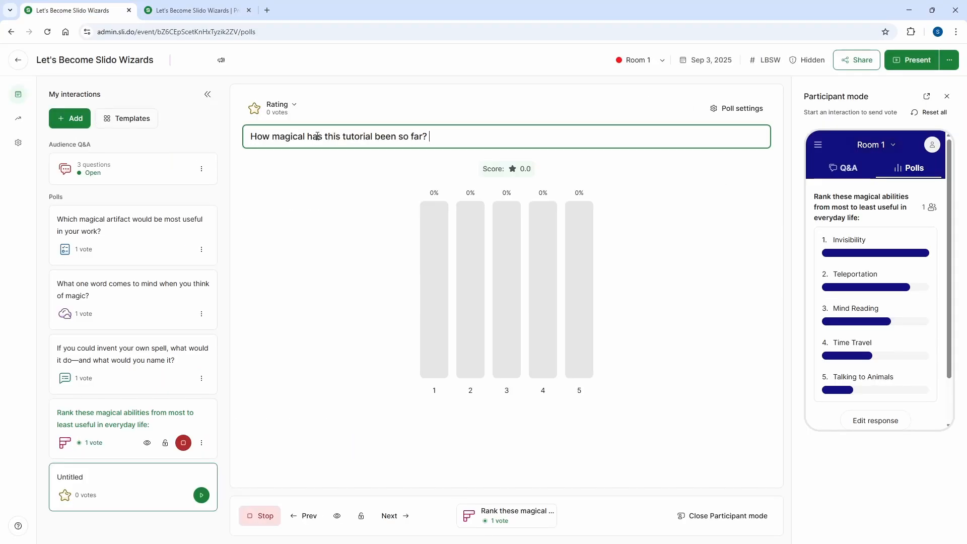
Try a maximum value of 8 and the emoji style for the rating poll, and switch back to stars.
left_click(741, 110)
left_click(941, 184)
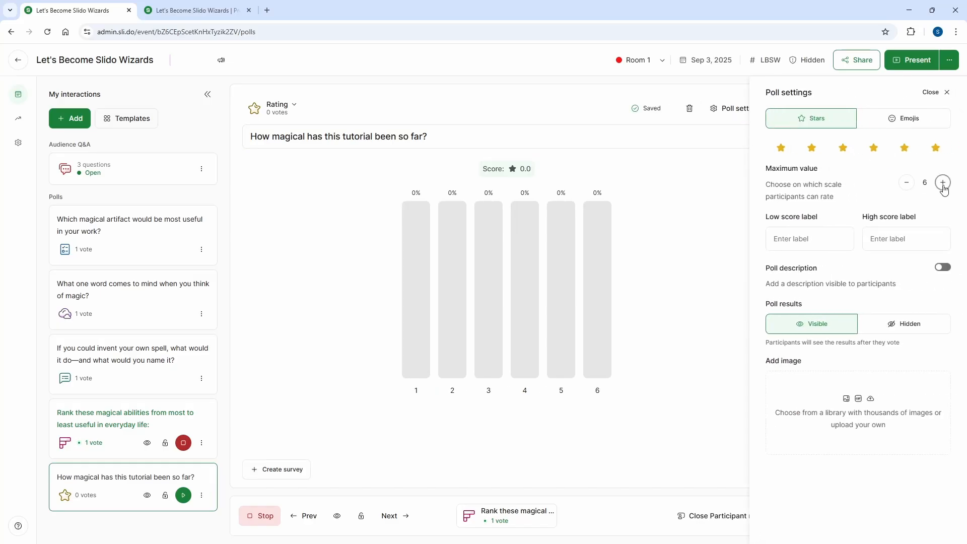
left_click(941, 185)
left_click(942, 185)
left_click(909, 120)
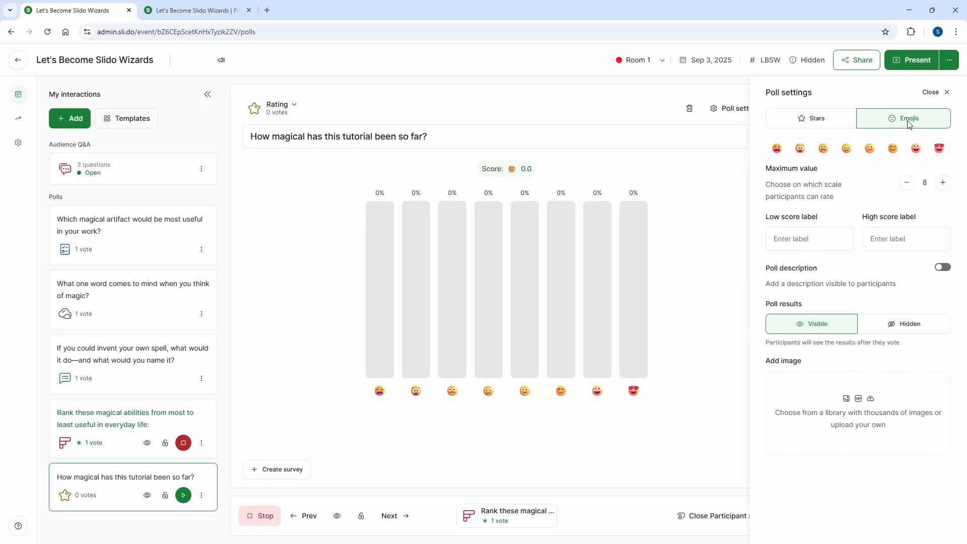
left_click(788, 117)
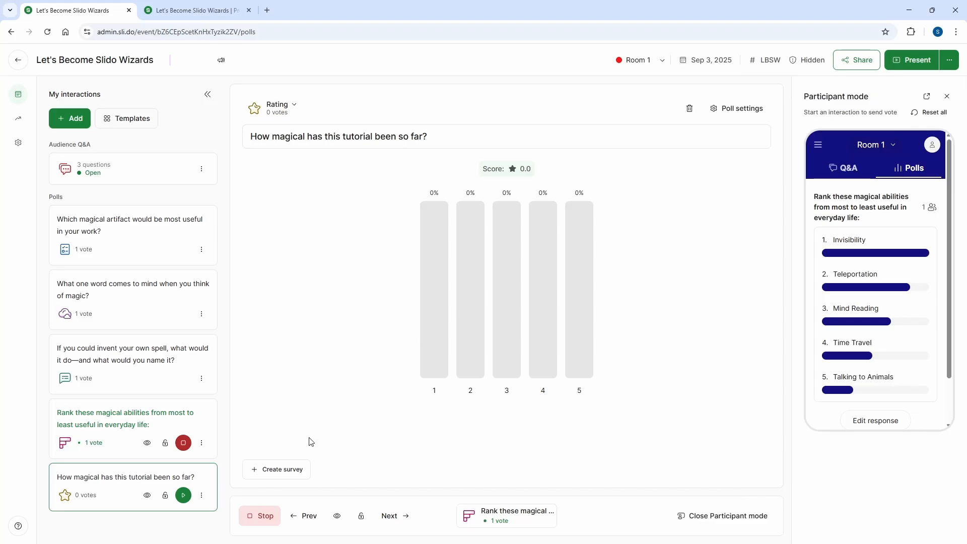
Run the rating poll in place of the ranking poll with a five-star rating as a participant, and view the result in the presentation.
left_click(270, 516)
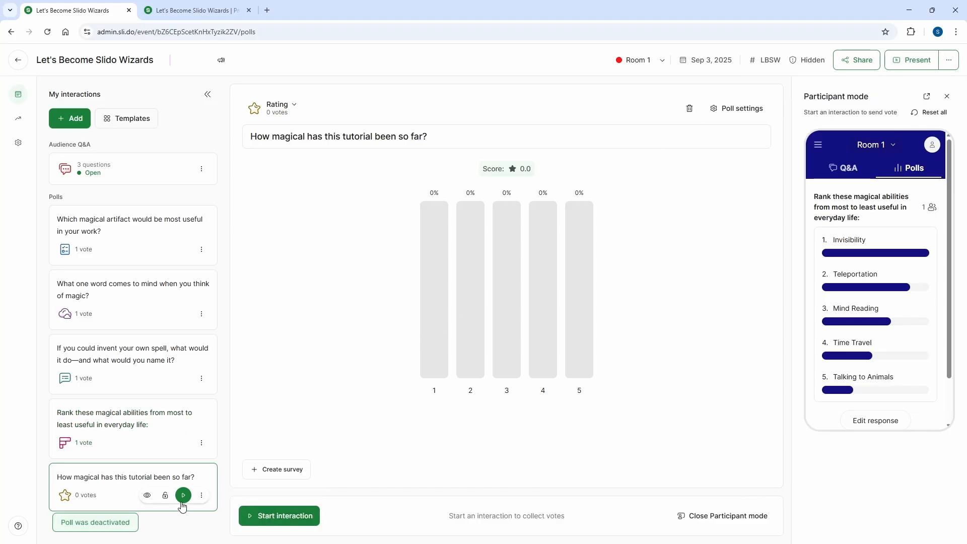
left_click(274, 516)
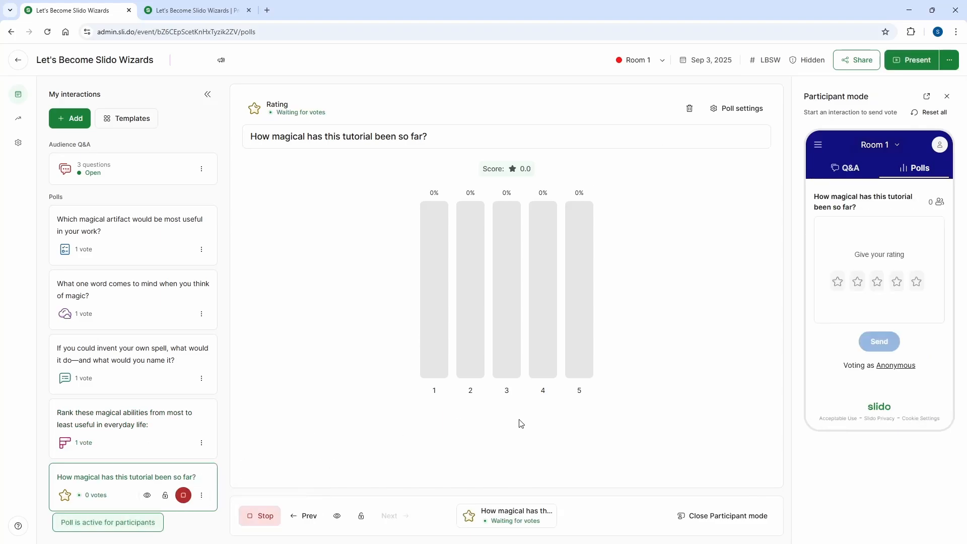
left_click(916, 281)
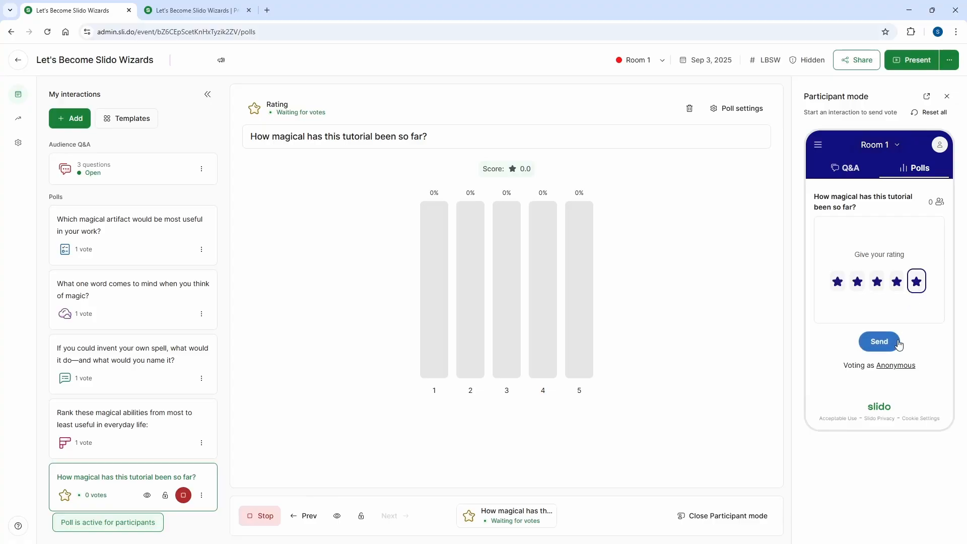
left_click(878, 342)
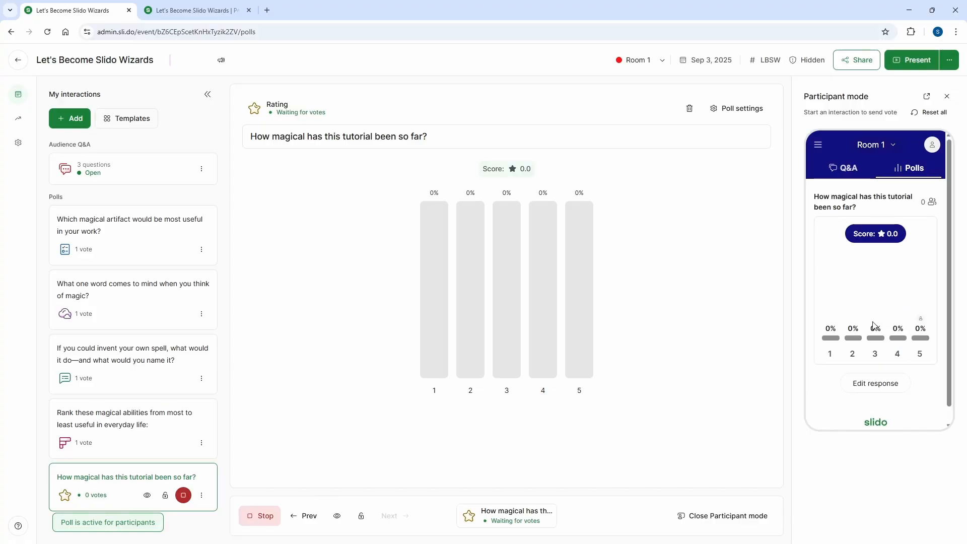
left_click(185, 11)
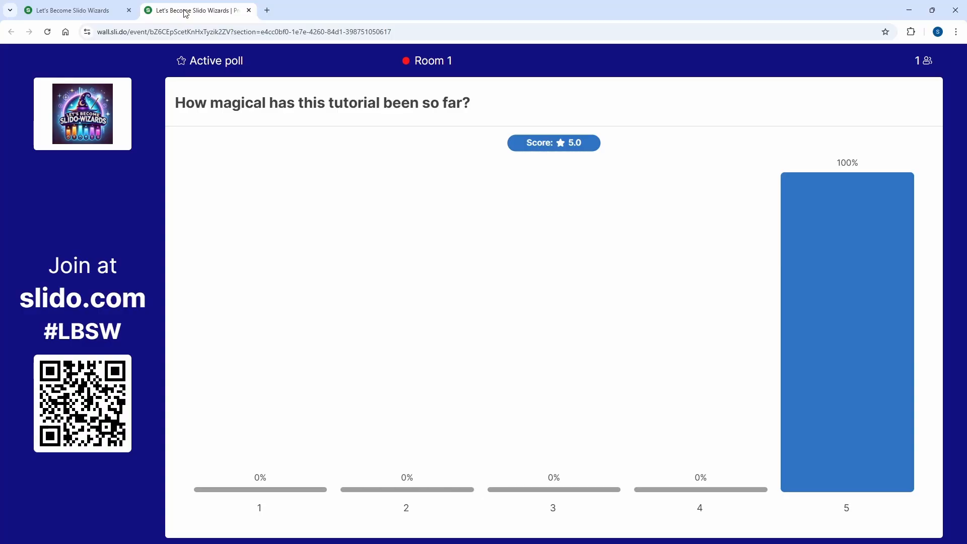
Create a quiz named "Final Quiz" in the event's interactions.
left_click(134, 10)
left_click(297, 288)
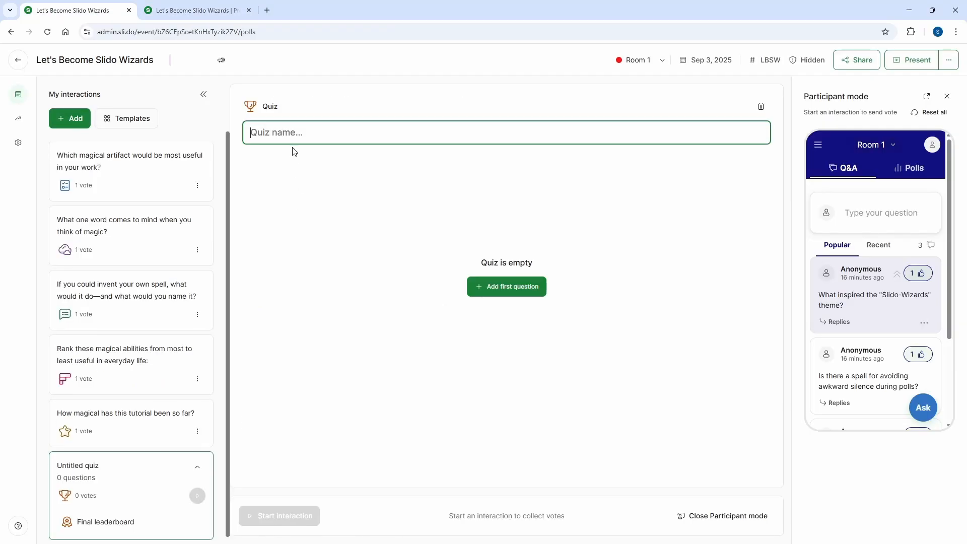
type("Final Quiz")
Add the quiz question "Which famous wizard said: “Happiness can be found even in the darkest of times, if one only remembers to turn on the light”?".
left_click(484, 286)
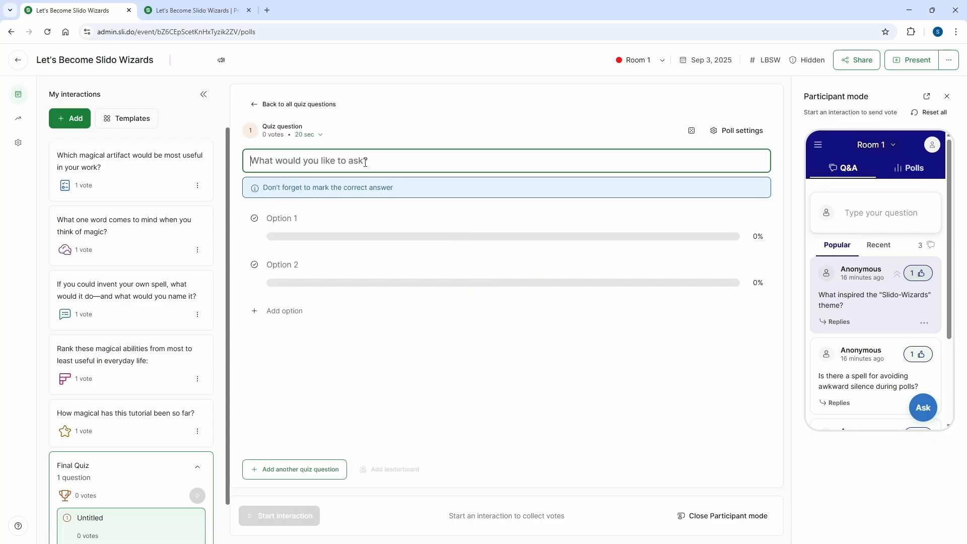
type("Which famous wizard said: \"Happiness can be found even in the darkest of times, if one only remembers to turn on the light\"?")
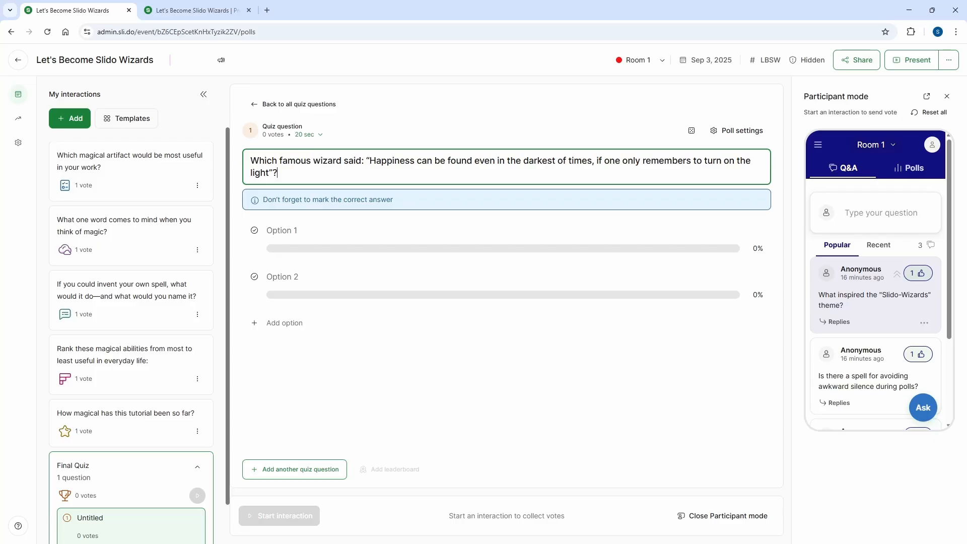
Fill in the options Albus Dumbledore, Merlin, Gandalf and Doctor Strange, mark Albus Dumbledore as correct, and set the time limit to 10 seconds.
key("alt+Tab")
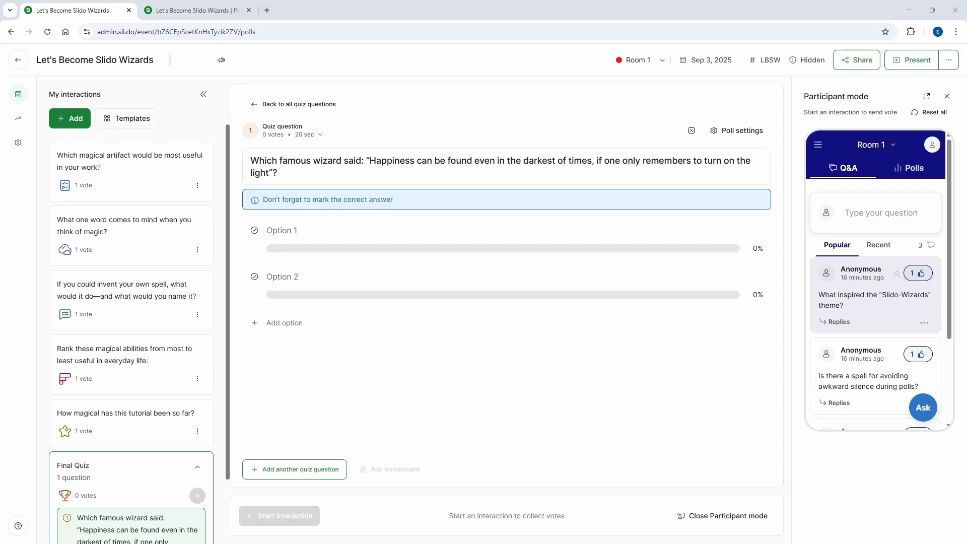
left_click(295, 229)
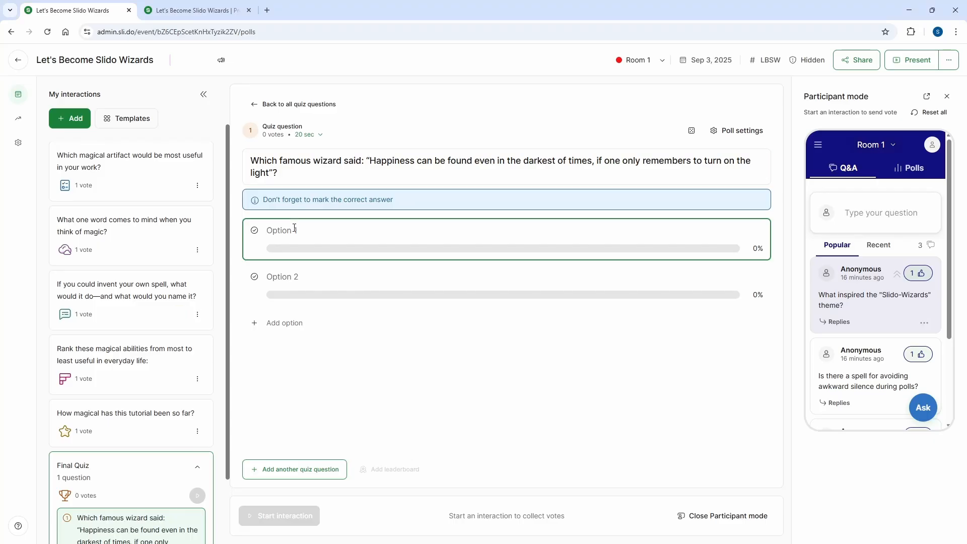
type("Albus Dumbledore Merlin Gandalf Doctor Strange")
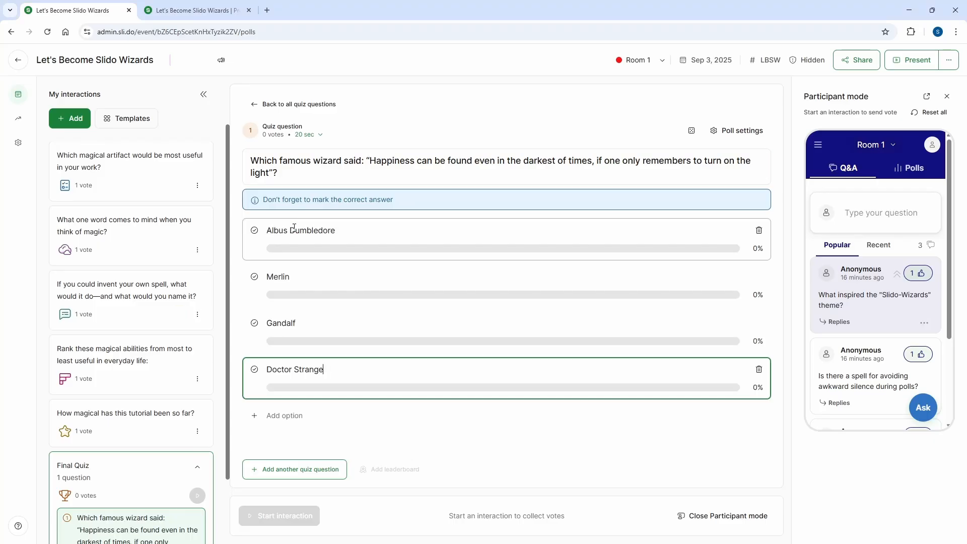
left_click(254, 231)
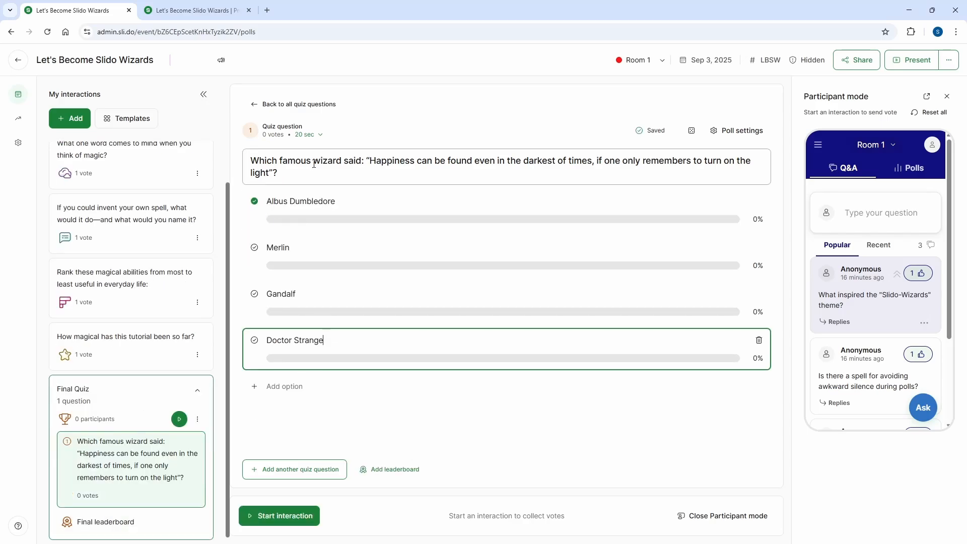
left_click(321, 135)
left_click(324, 151)
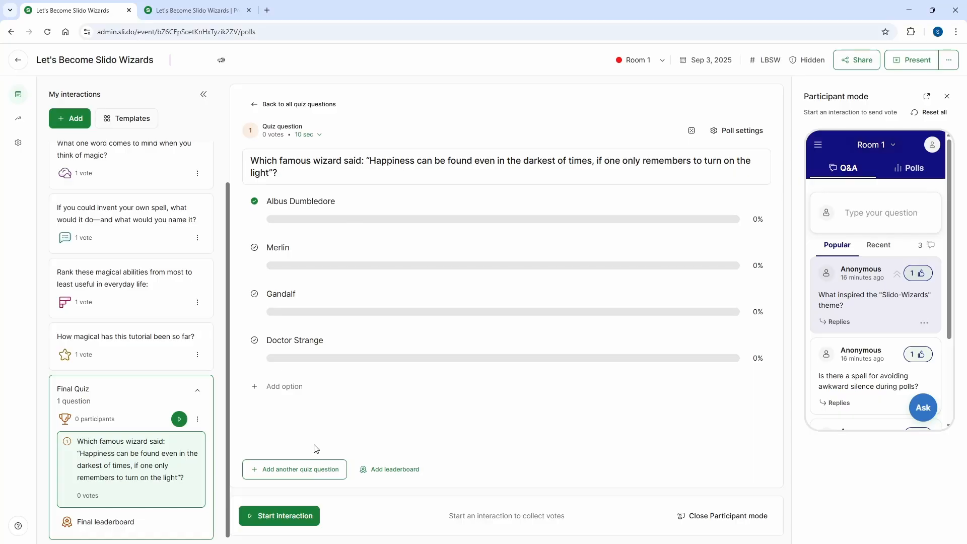
Add a second quiz question, "Which of the following is not a real spell from the Harry Potter universe?".
left_click(316, 471)
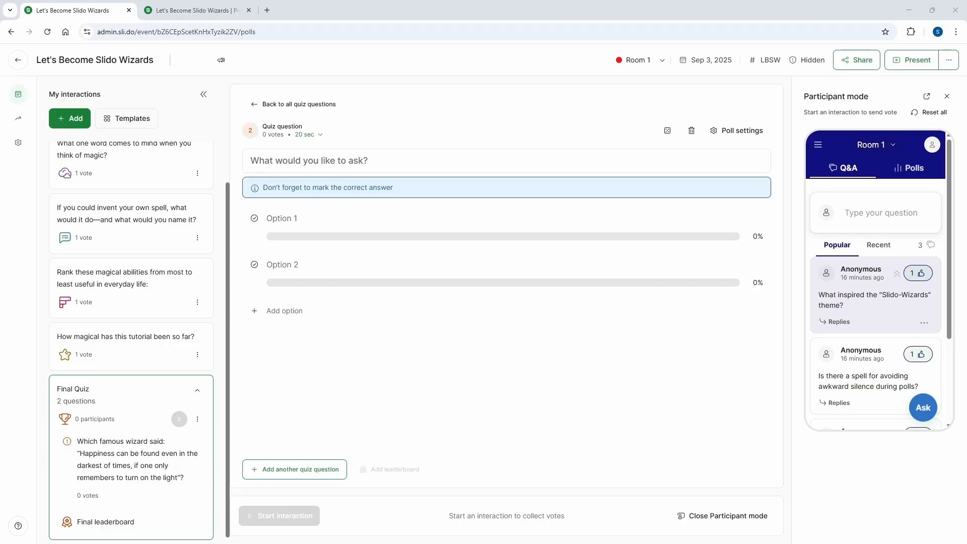
left_click(285, 160)
type("Which of the following is not a real spell from the Harry Potter universe?")
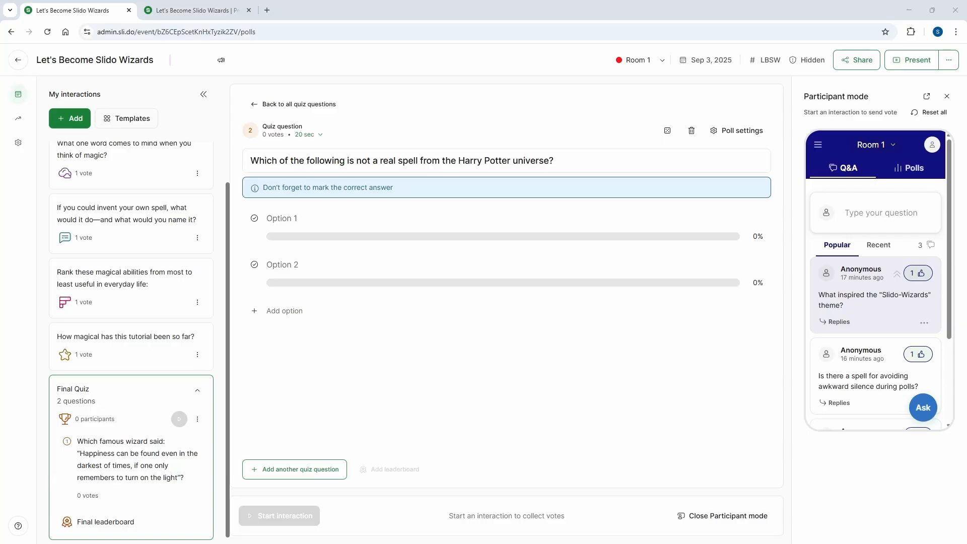
Fill in the options Lumos, Accio, Confundus and Zapify, mark Zapify as correct, and set the time limit to 10 seconds.
left_click(292, 216)
type("Lumos Accio Confundus Zapify")
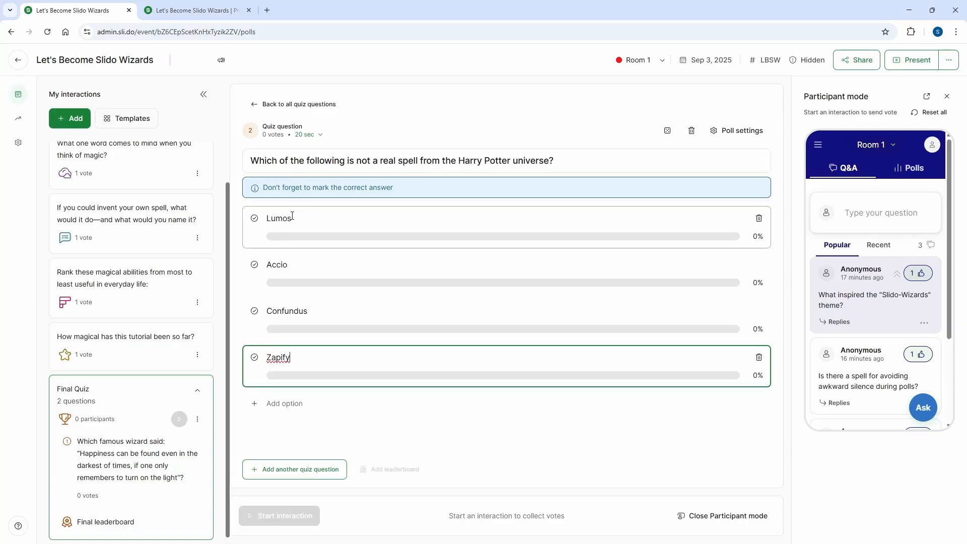
left_click(255, 359)
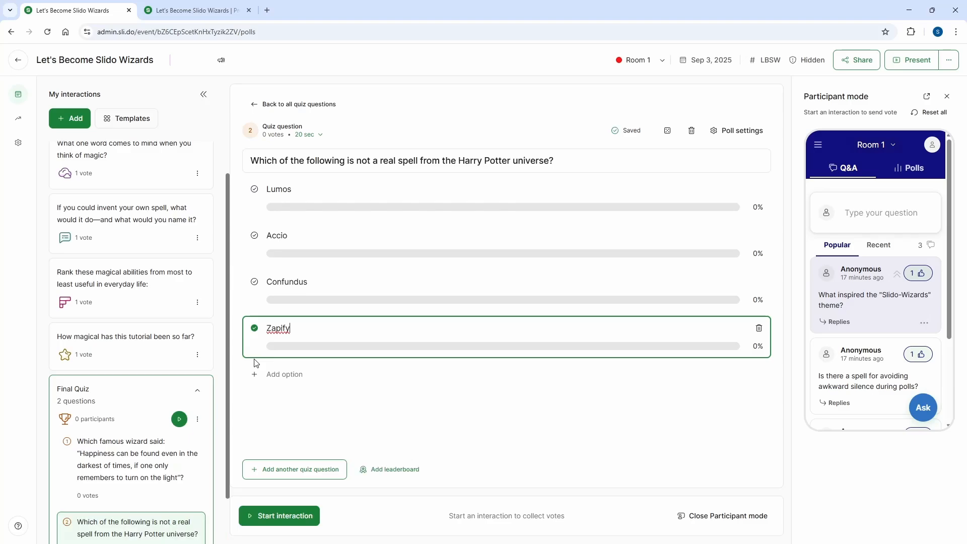
left_click(309, 135)
left_click(317, 151)
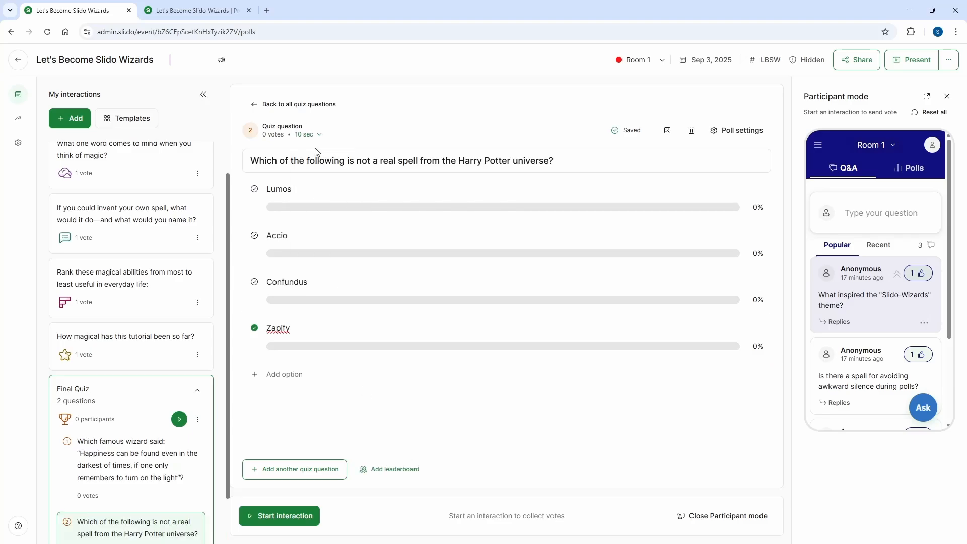
Start the Final Quiz and join it as a participant by entering the participant's name.
left_click(283, 524)
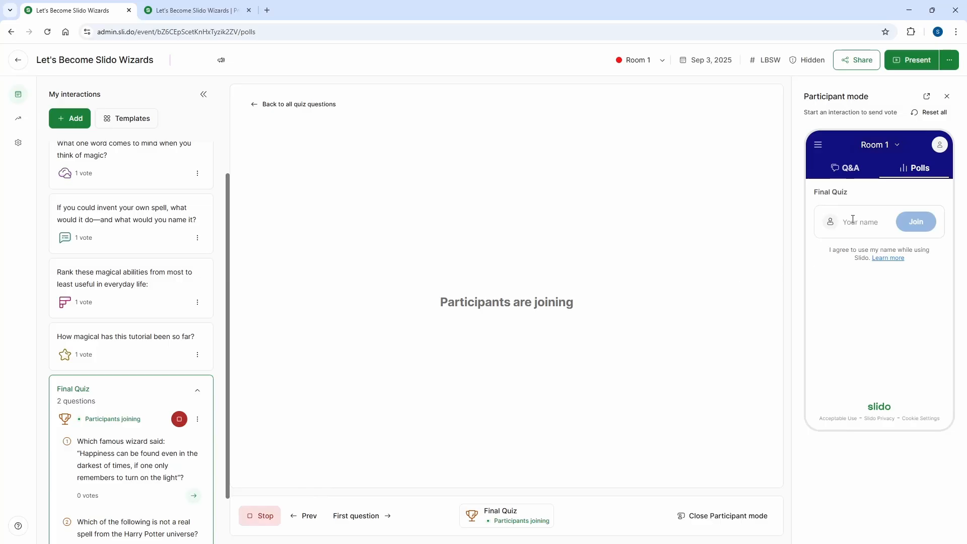
left_click(853, 220)
type("Sofia")
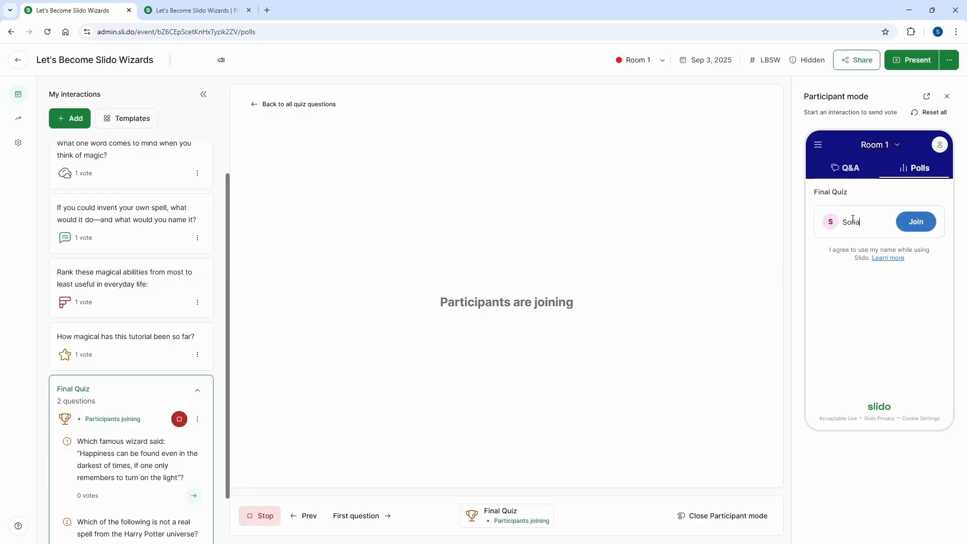
left_click(915, 221)
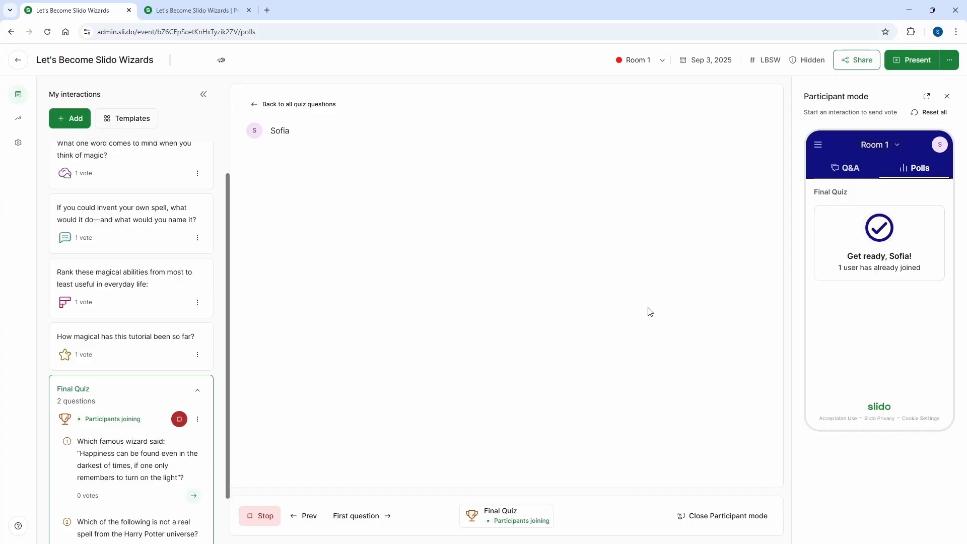
Run the first quiz question with the participant's answer Albus Dumbledore, and reveal the correct answer in the presentation.
left_click(193, 496)
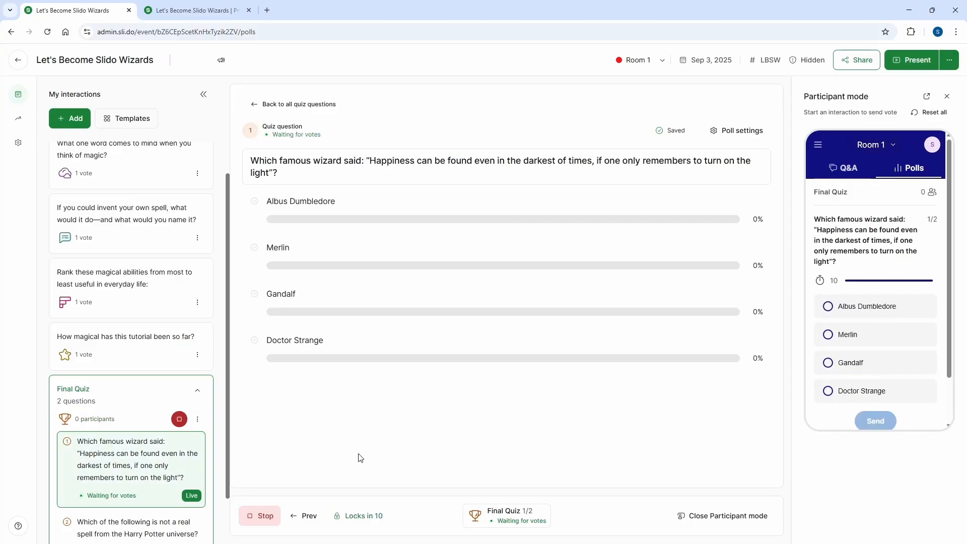
left_click(859, 308)
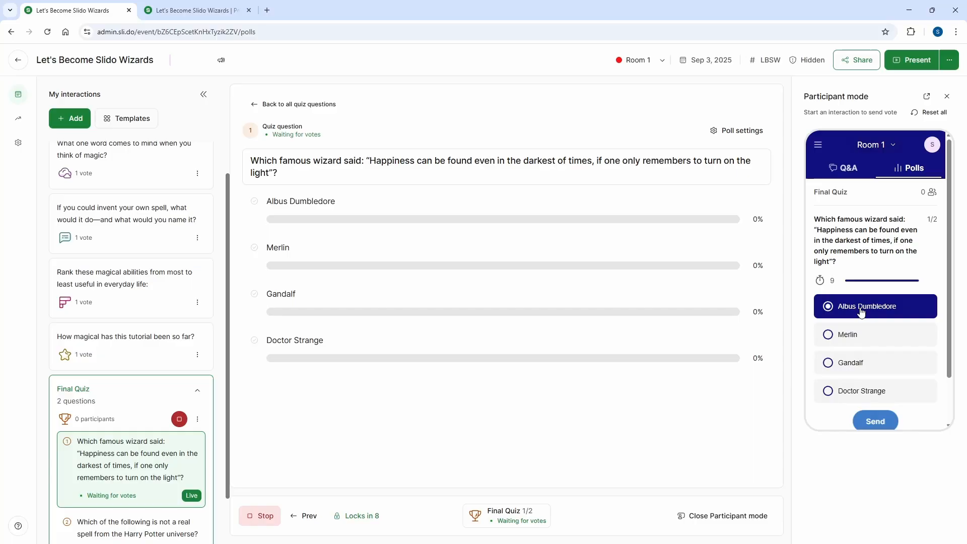
left_click(890, 423)
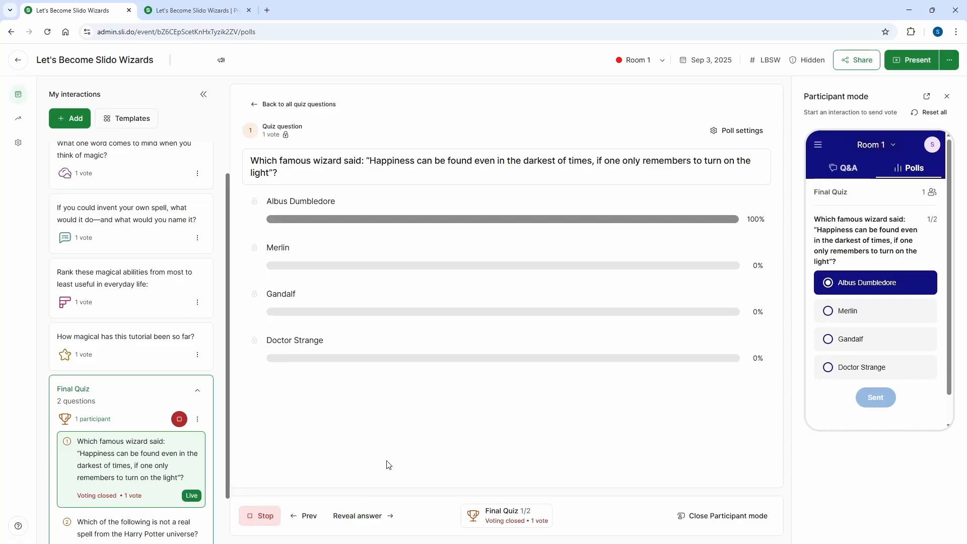
left_click(379, 517)
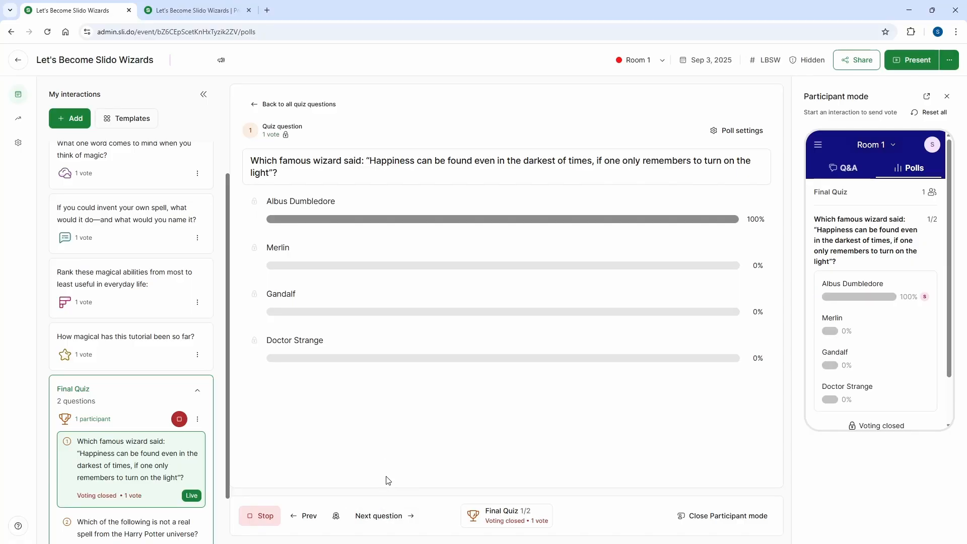
left_click(201, 11)
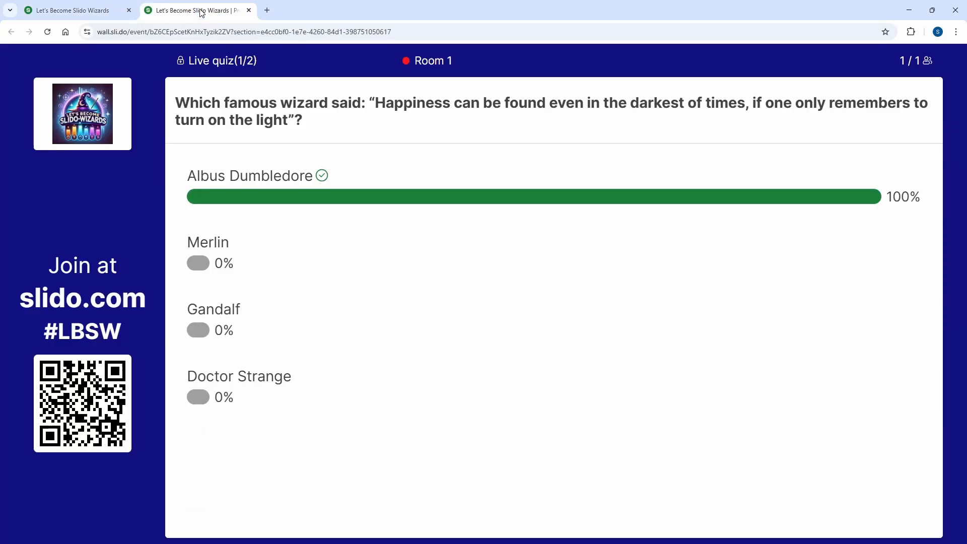
Run the second quiz question with the participant's answer Zapify, and reveal the correct answer in the presentation.
left_click(105, 11)
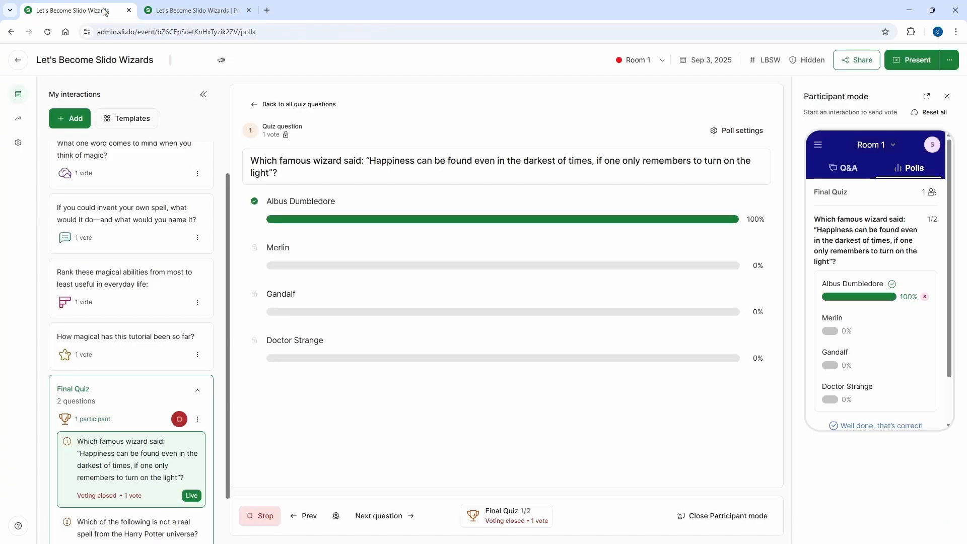
left_click(390, 522)
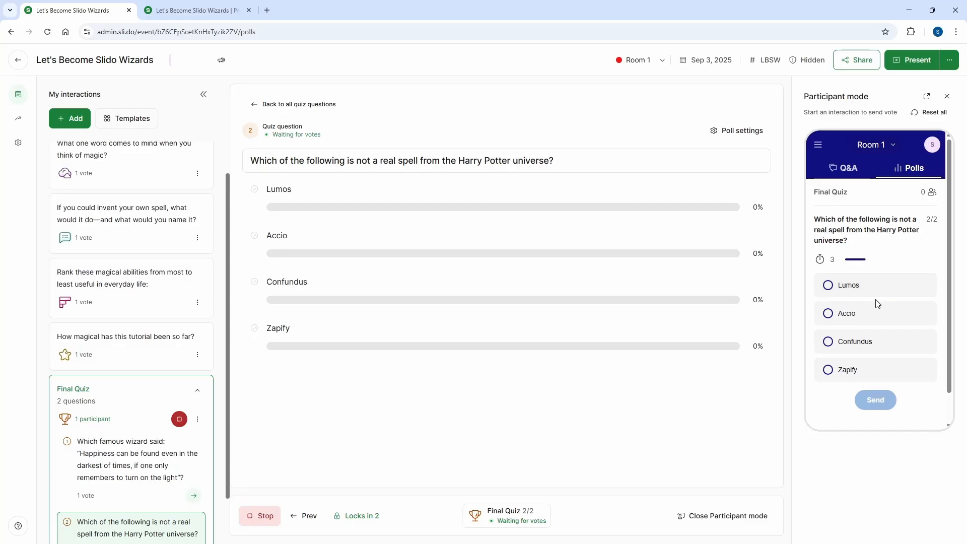
left_click(847, 369)
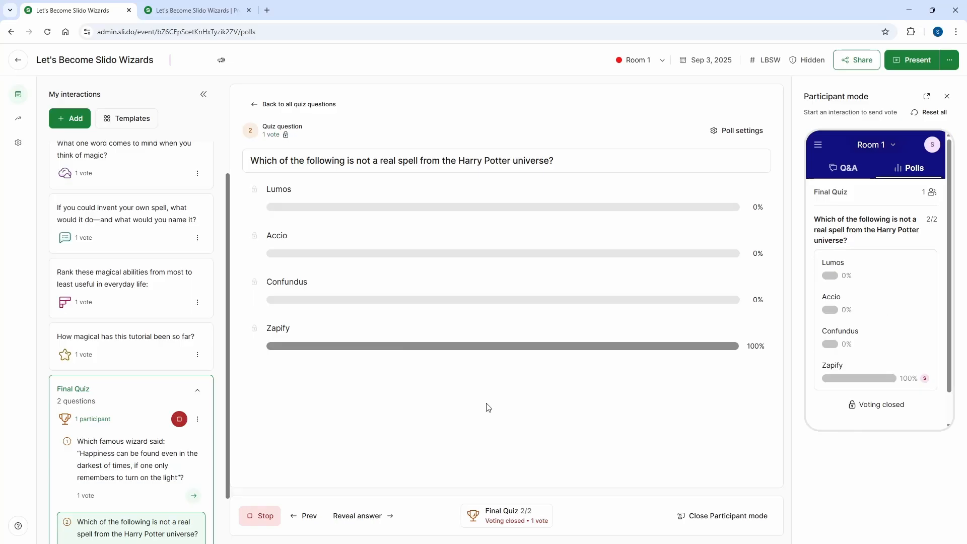
left_click(364, 516)
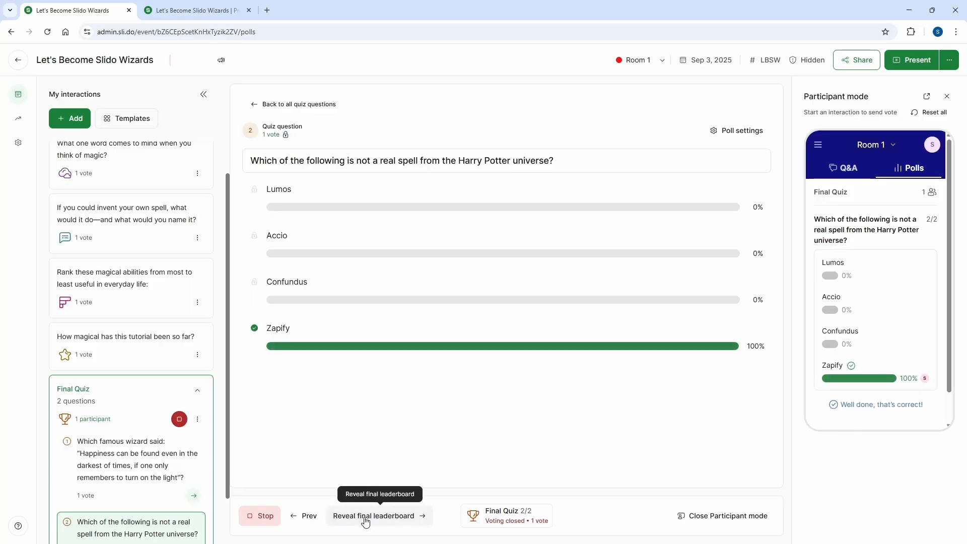
left_click(197, 10)
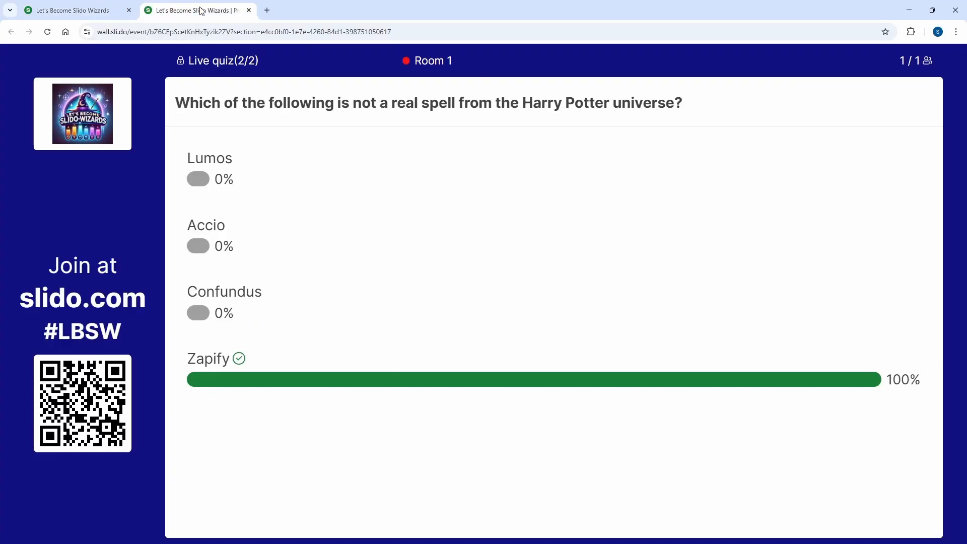
Reveal the Final Quiz's final leaderboard, show it in the presentation, and end the quiz.
left_click(83, 10)
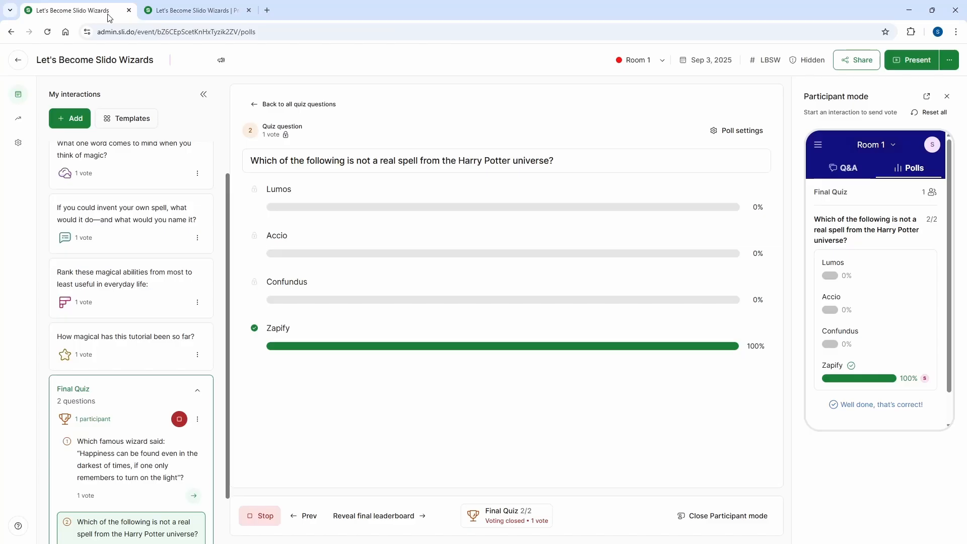
left_click(379, 519)
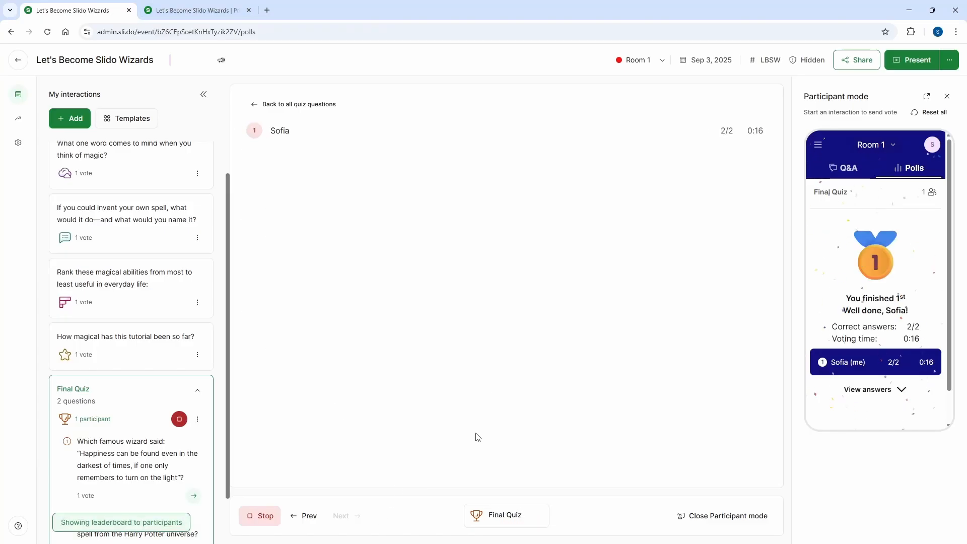
left_click(232, 11)
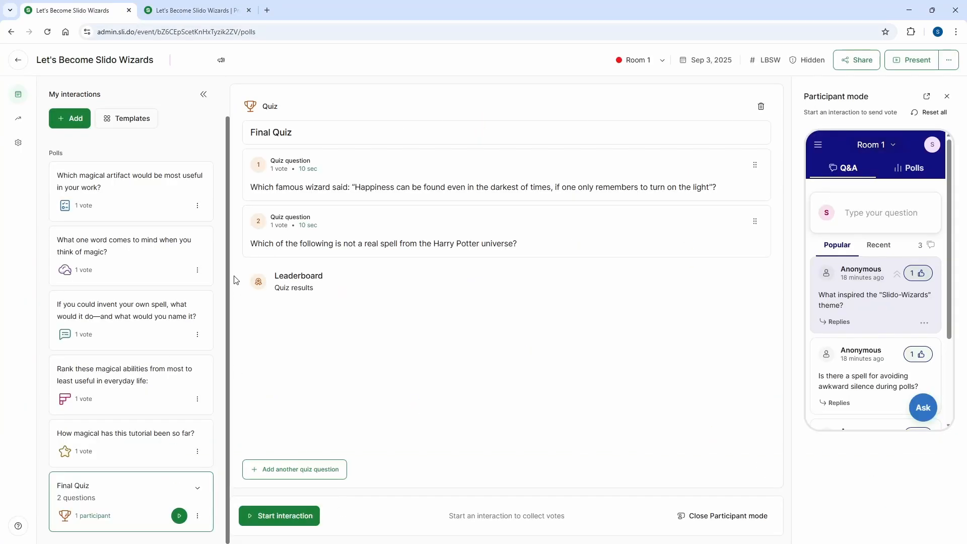
Create a survey with the multiple-choice question "Which spell would best describe this session?" and commented options Leviosa, Accio, Obliviate and Expecto Patronum.
left_click(71, 118)
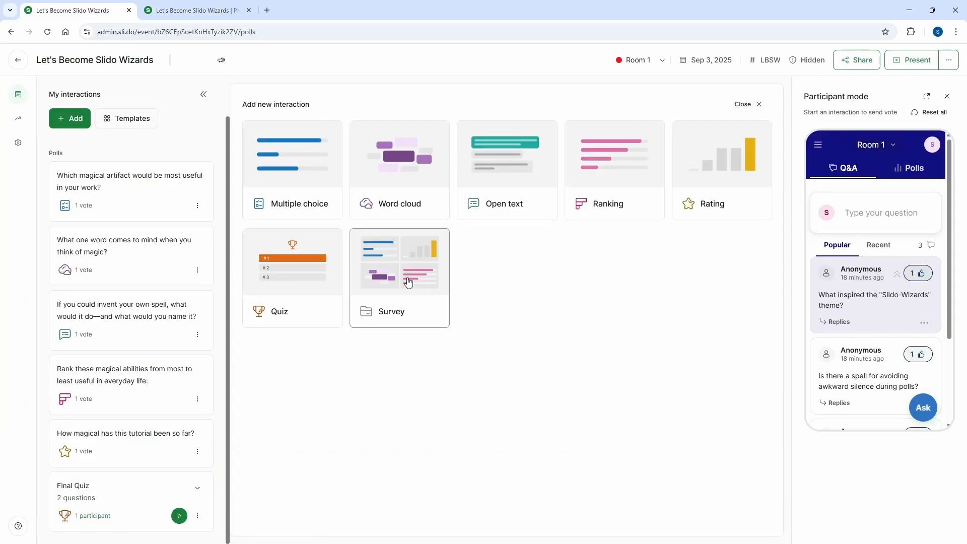
left_click(423, 282)
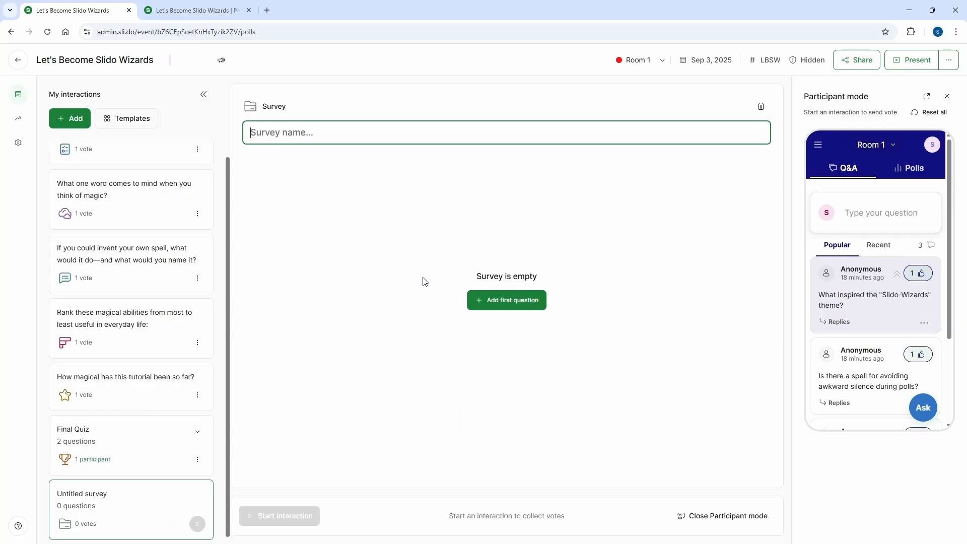
left_click(486, 301)
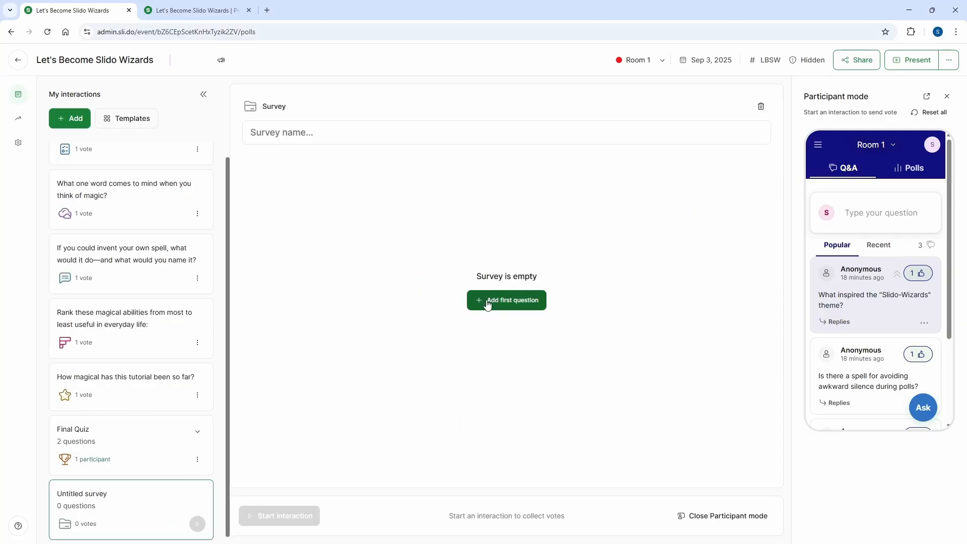
left_click(498, 193)
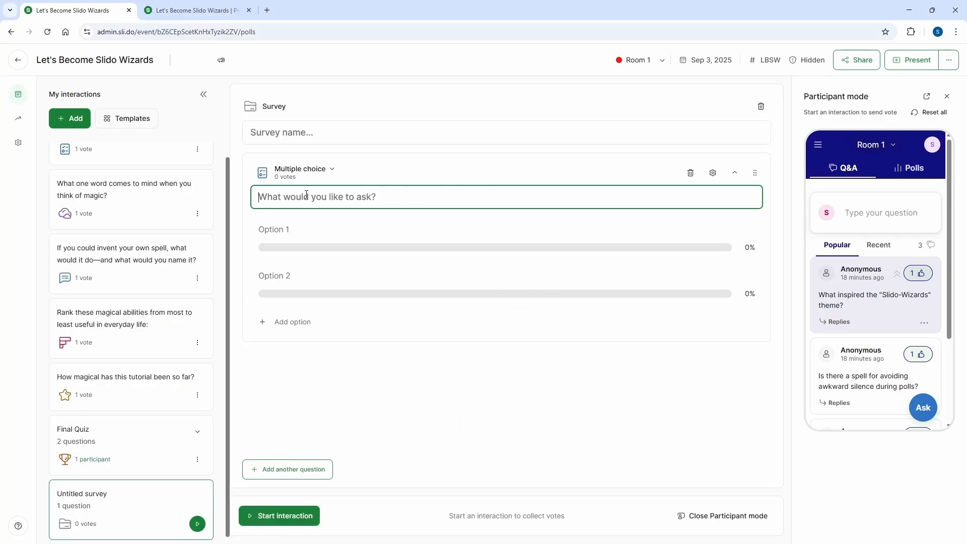
type("Which spell would best describe this session?")
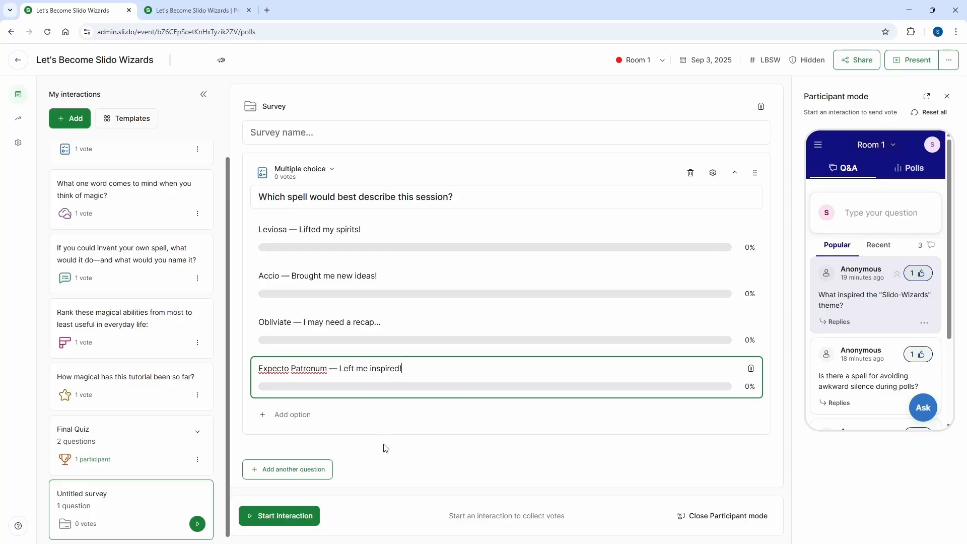
Add a second multiple-choice survey question, "Would you recommend a session like this to a friend or colleague?", with options Yes, No and Maybe.
left_click(319, 469)
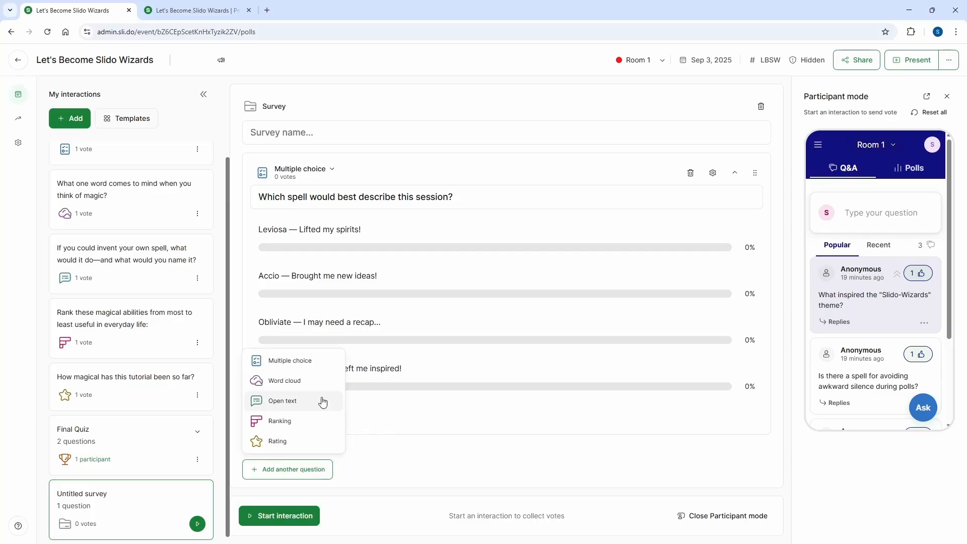
left_click(308, 367)
type("Would you recommend a session like this to a friend or colleague? Yes No Maybe")
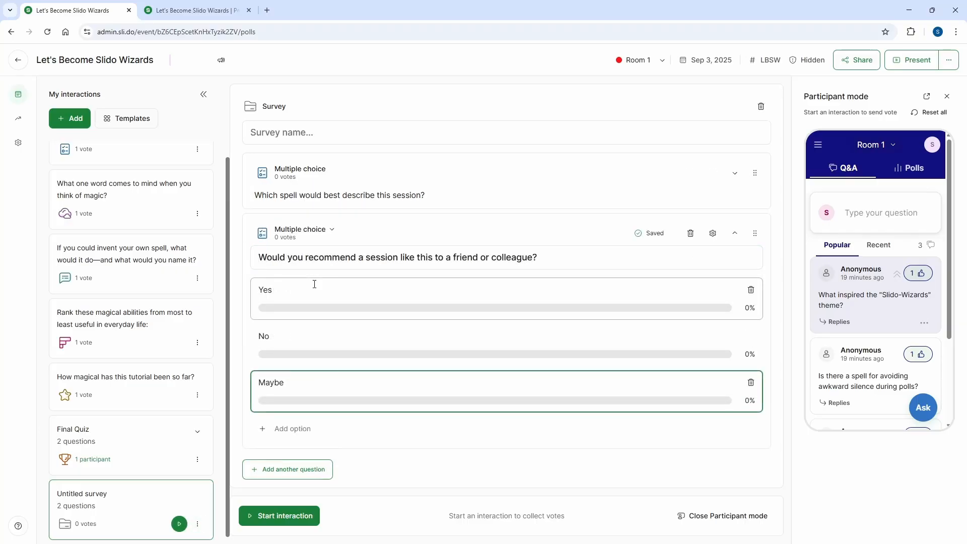
left_click(735, 174)
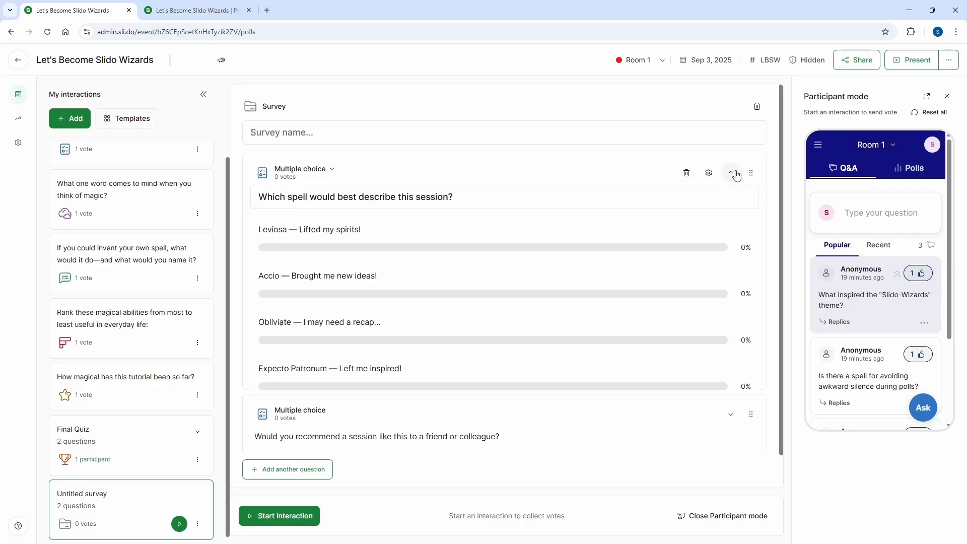
Start the survey and submit the participant's answers "Expecto Patronum — Left me inspired!" and Yes.
left_click(272, 518)
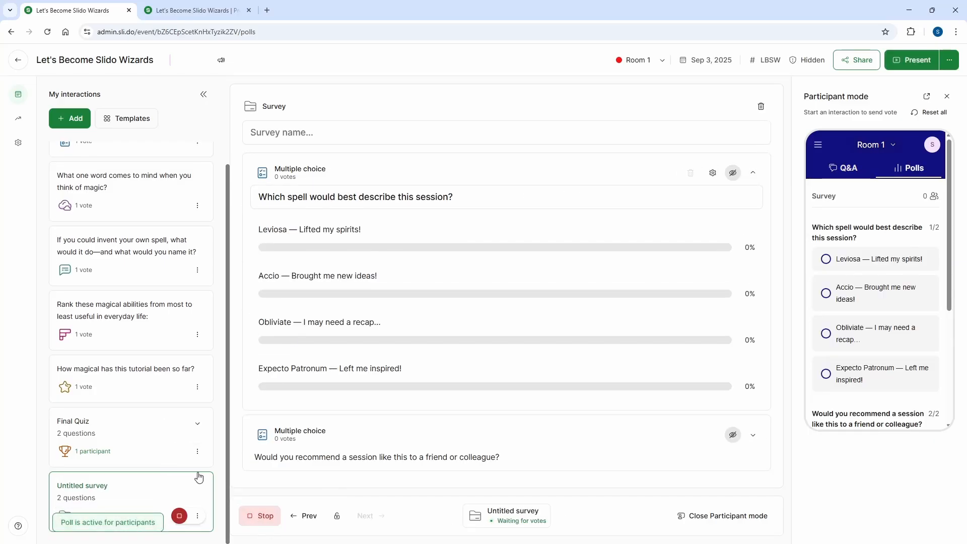
scroll(917, 272, "down", 4)
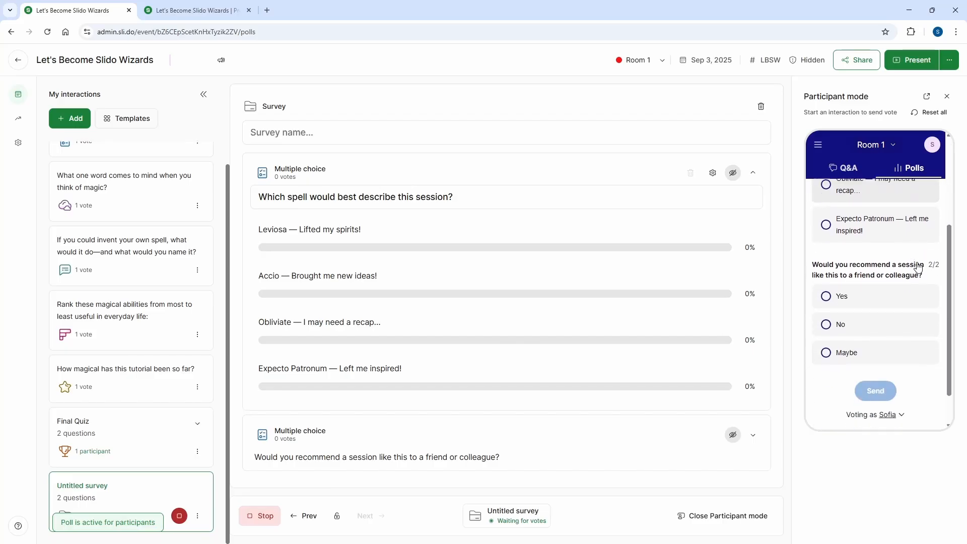
scroll(919, 279, "up", 5)
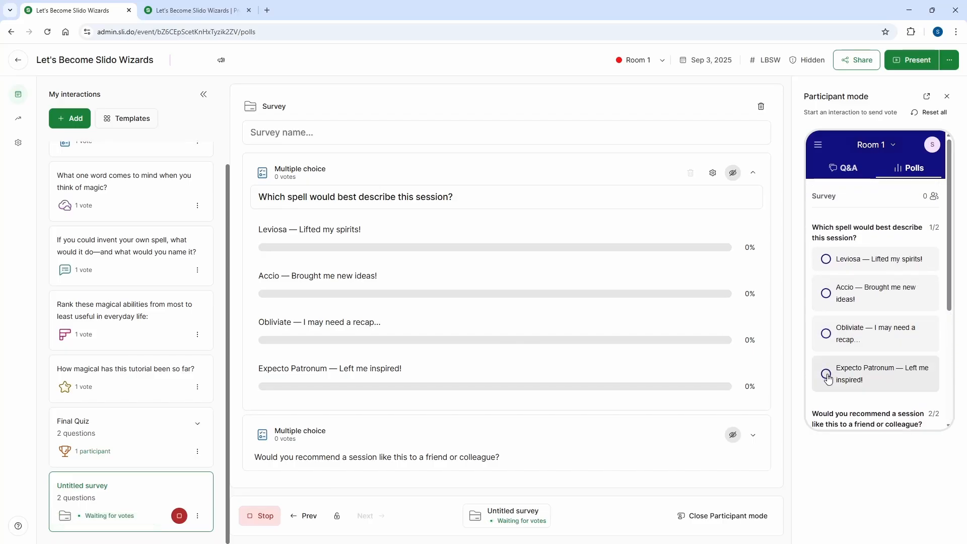
left_click(879, 374)
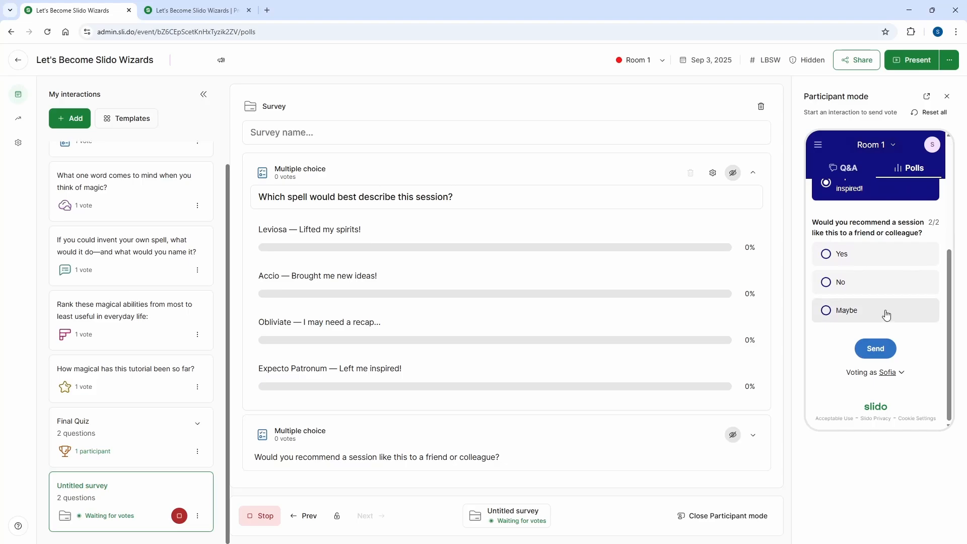
left_click(830, 255)
left_click(876, 349)
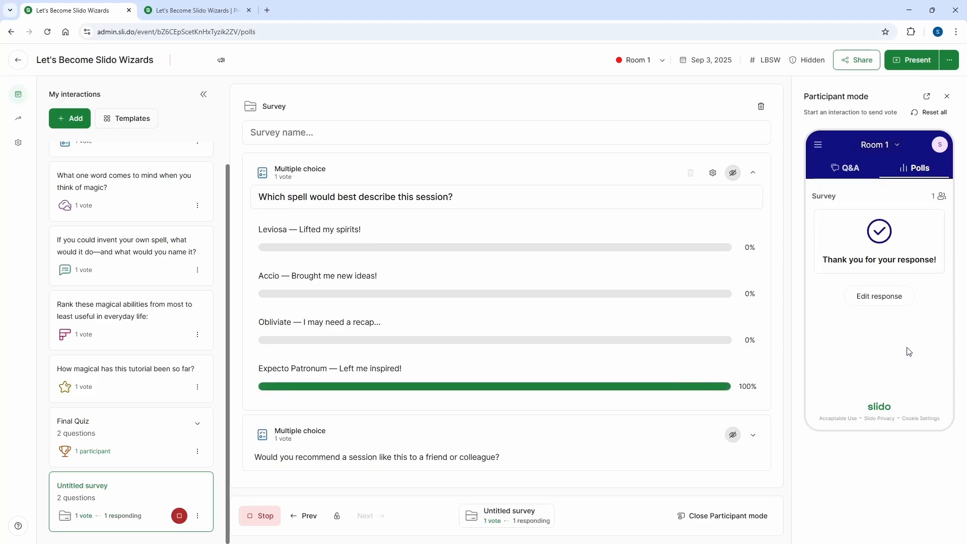
Show the results of "Which spell would best describe this session?" to participants and view them in the presentation.
left_click(733, 174)
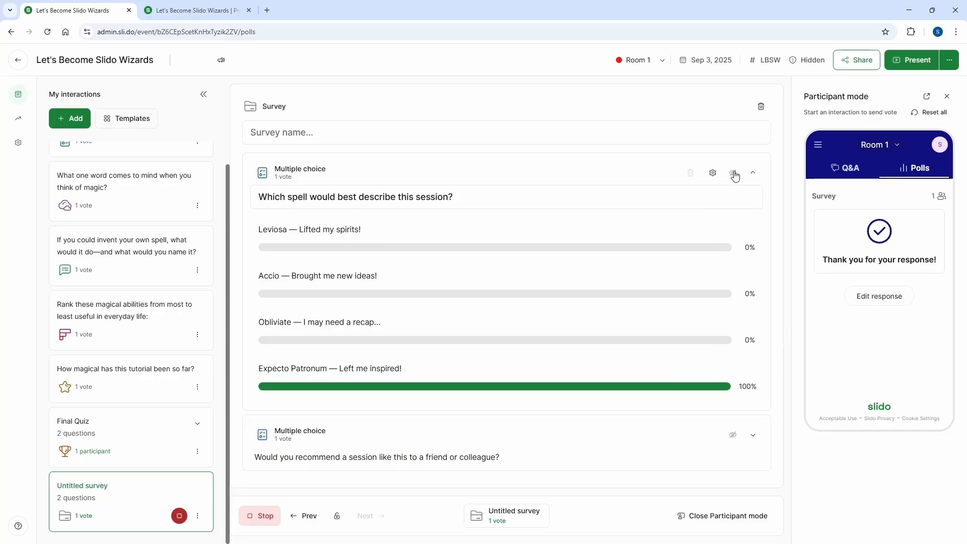
left_click(210, 11)
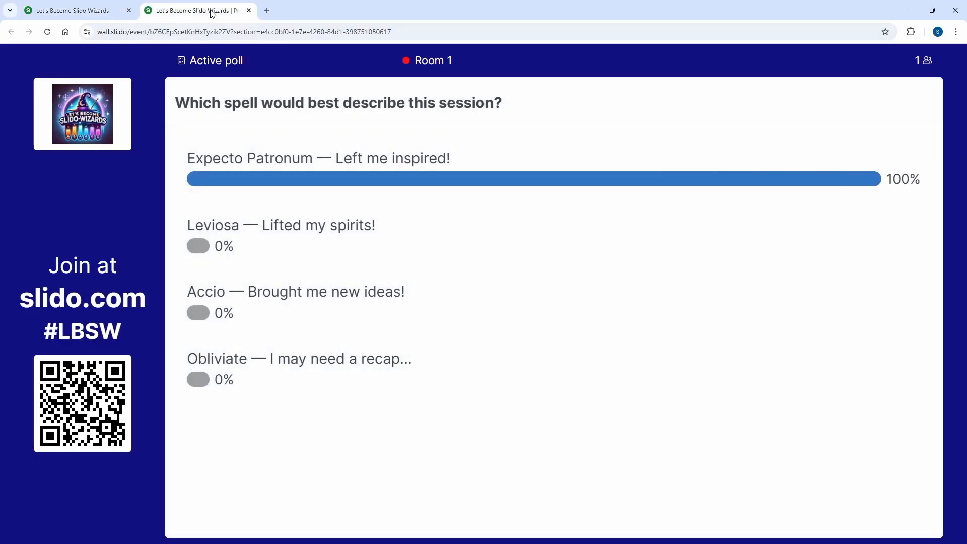
left_click(112, 13)
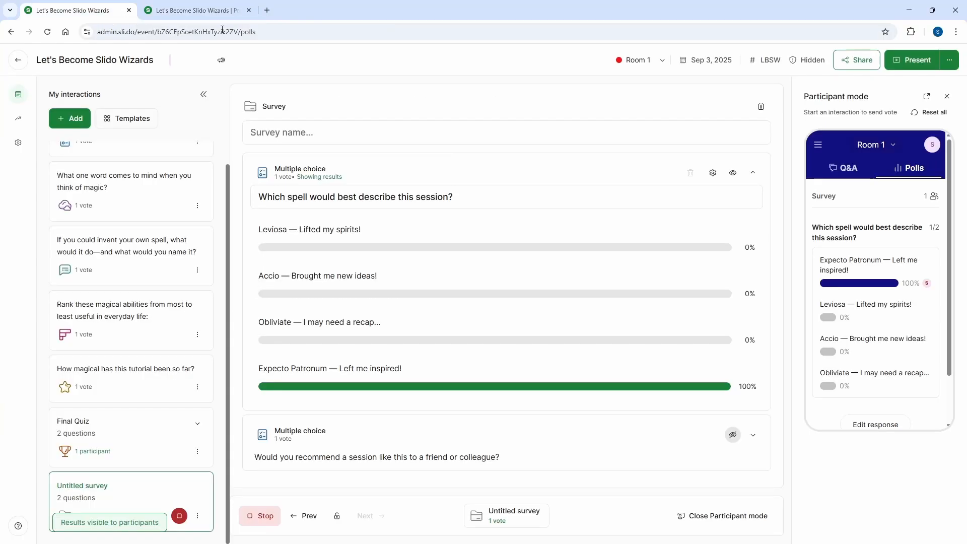
Show the results of the recommendation question to participants, view them in the presentation, and stop the survey.
left_click(733, 436)
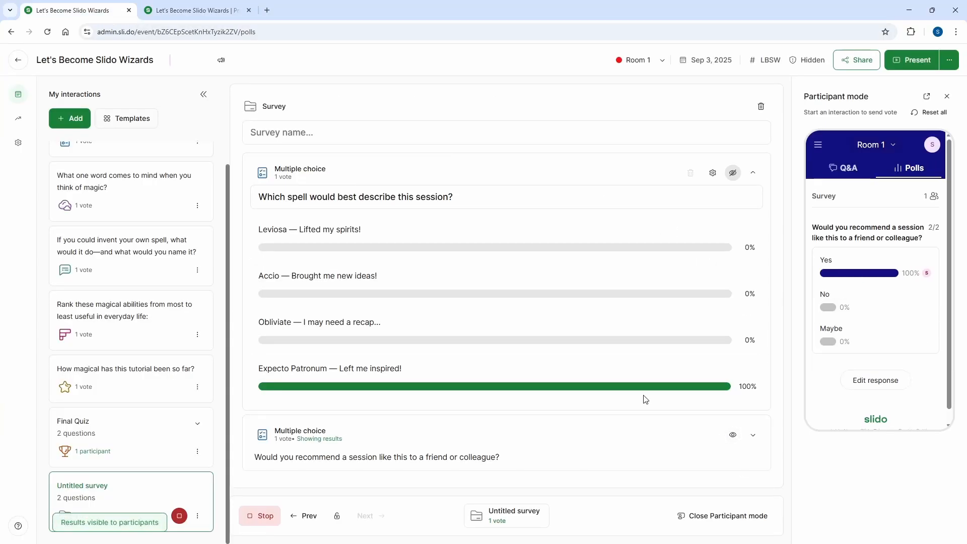
left_click(208, 19)
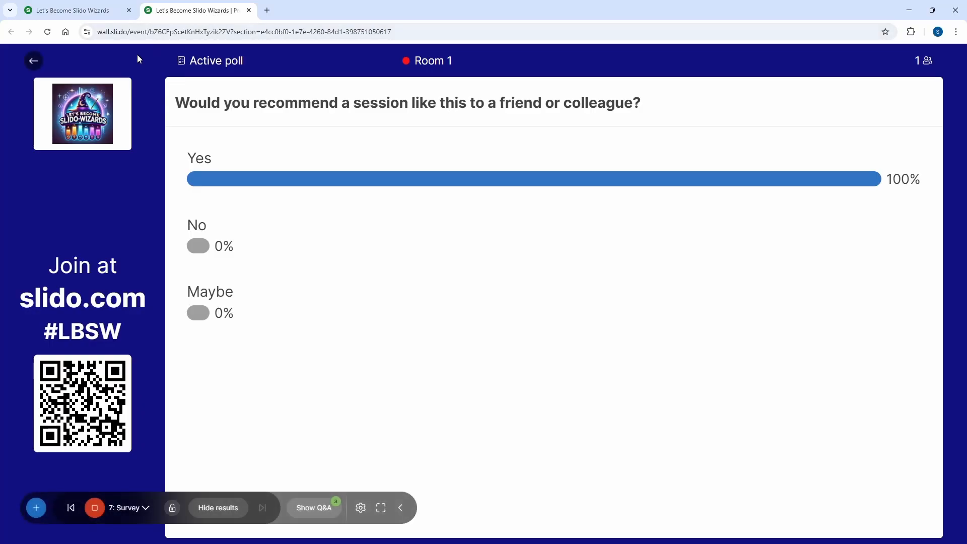
left_click(92, 13)
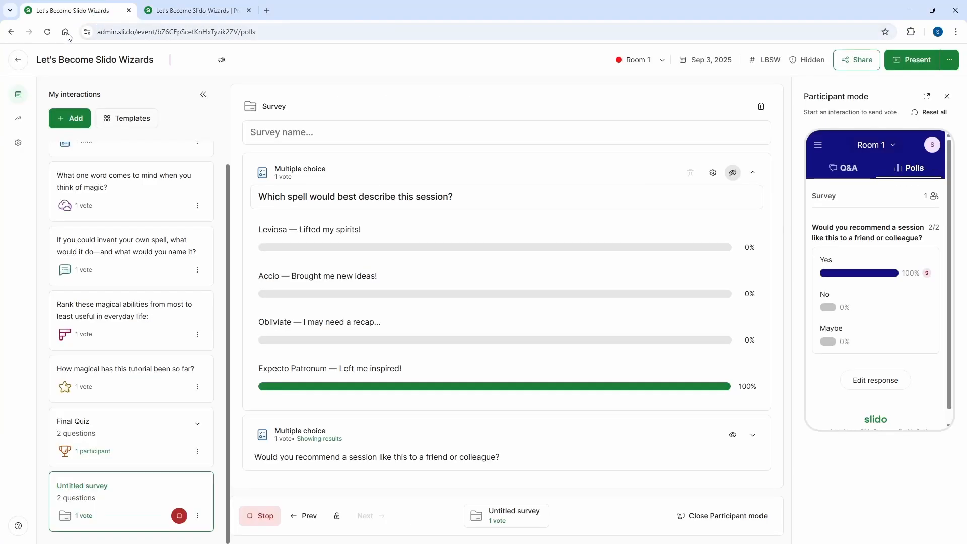
left_click(267, 518)
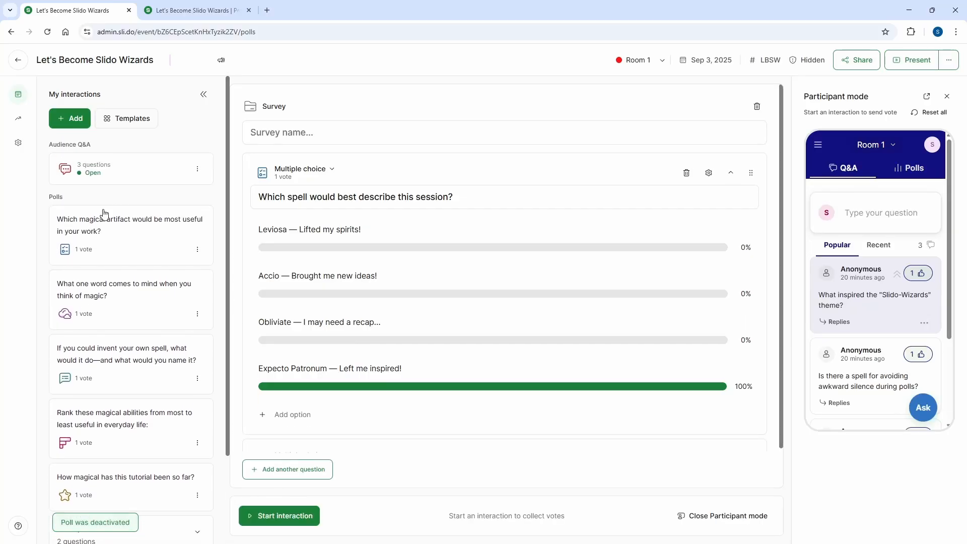
Open the selection of interaction types for adding a new interaction.
left_click(75, 119)
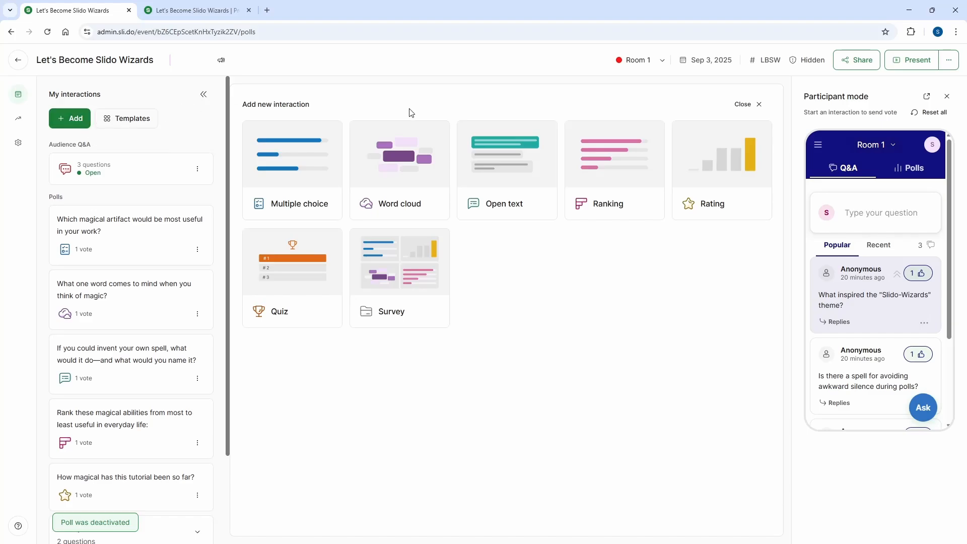